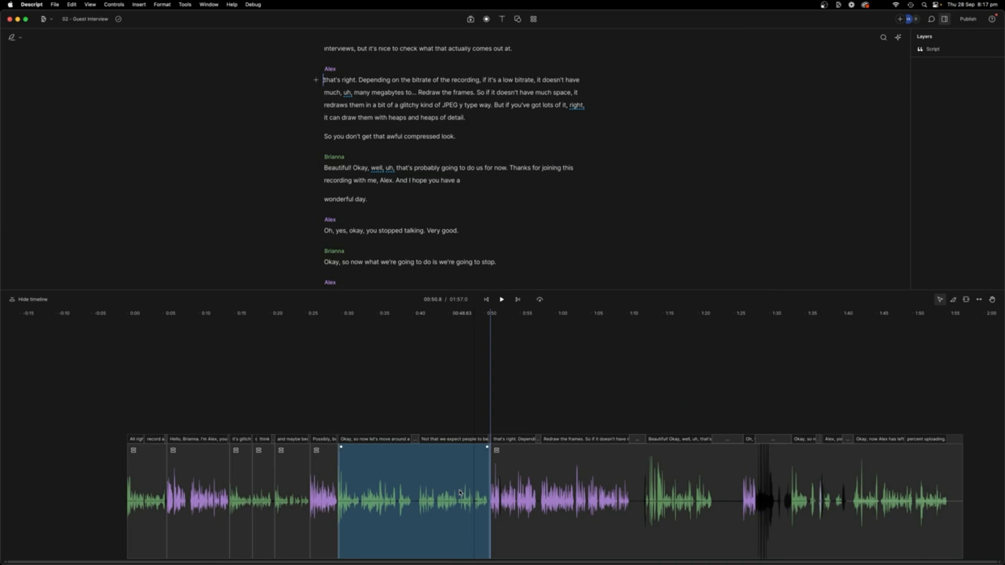
# Insert a one-second gap clip before the opening 'All right, so' interview clip.
pyautogui.click(527, 370)
pyautogui.click(199, 495)
pyautogui.click(132, 509)
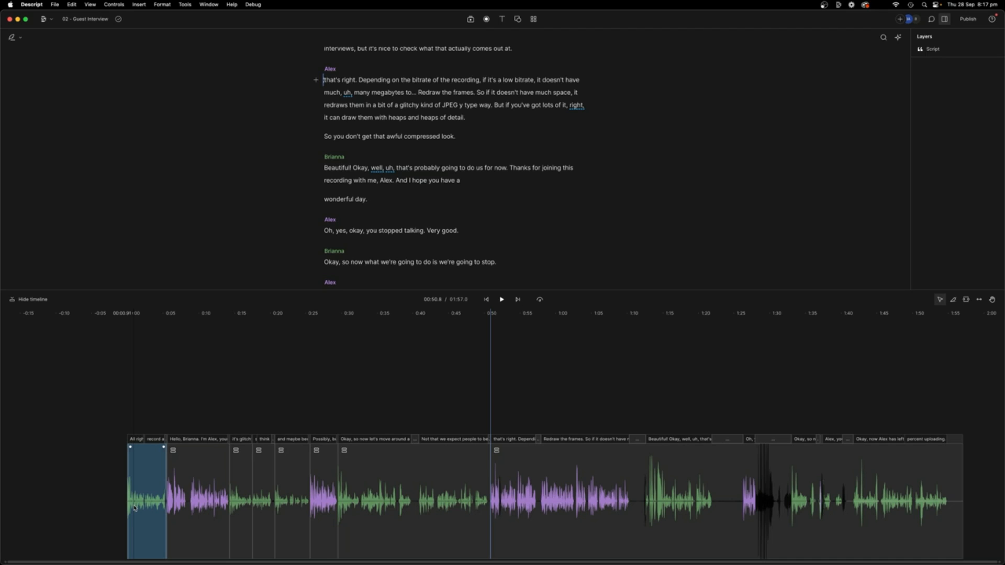
pyautogui.click(485, 299)
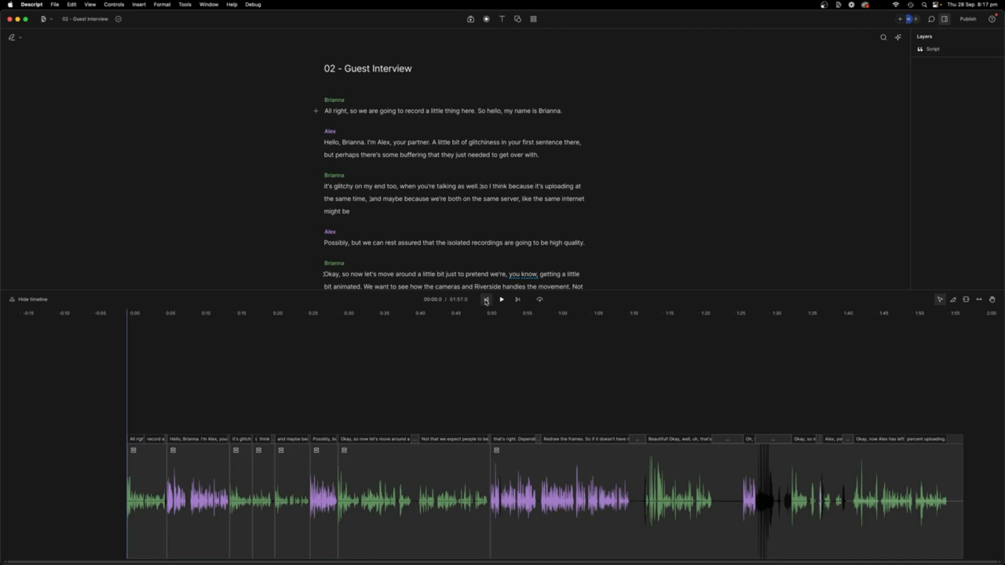
pyautogui.scroll(5, 311, 348)
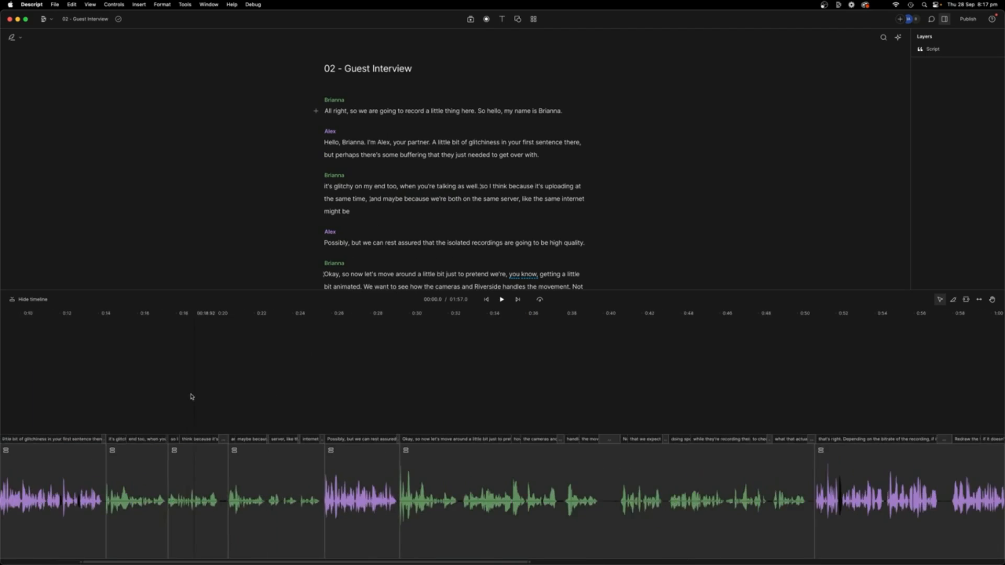
pyautogui.scroll(3, 219, 416)
pyautogui.scroll(3, 186, 419)
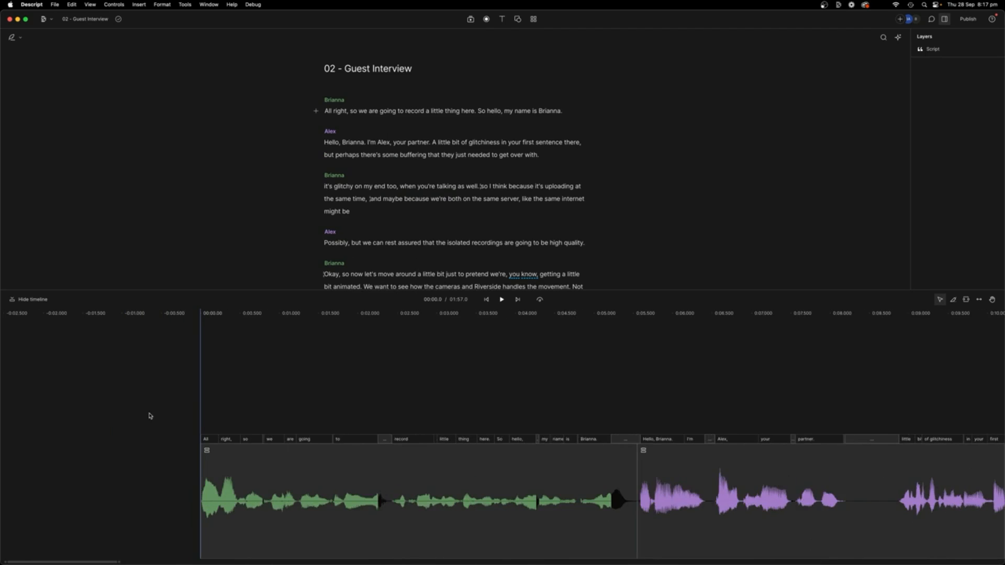
pyautogui.scroll(3, 151, 416)
pyautogui.scroll(3, 201, 471)
pyautogui.scroll(2, 201, 473)
pyautogui.click(202, 469)
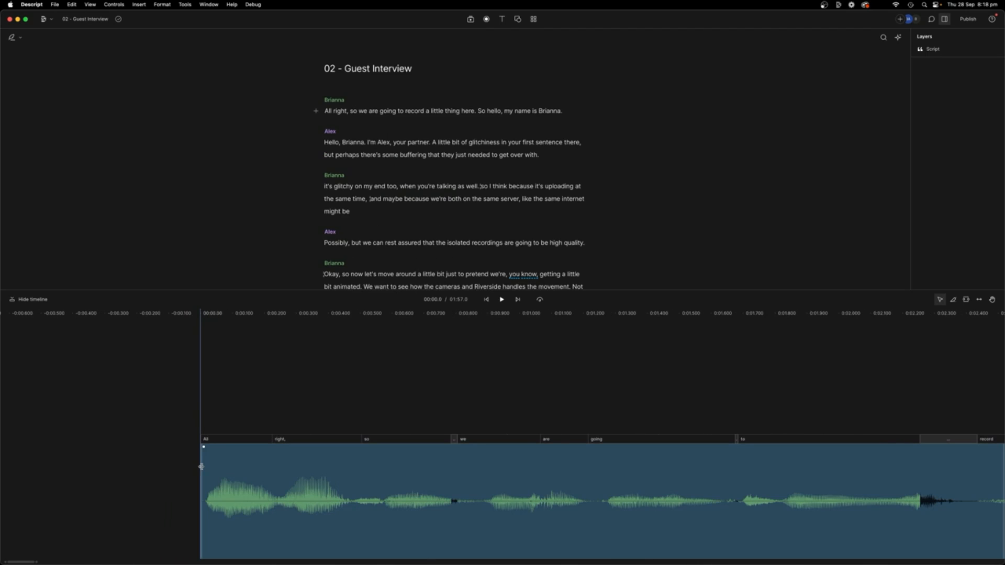
pyautogui.rightClick(201, 467)
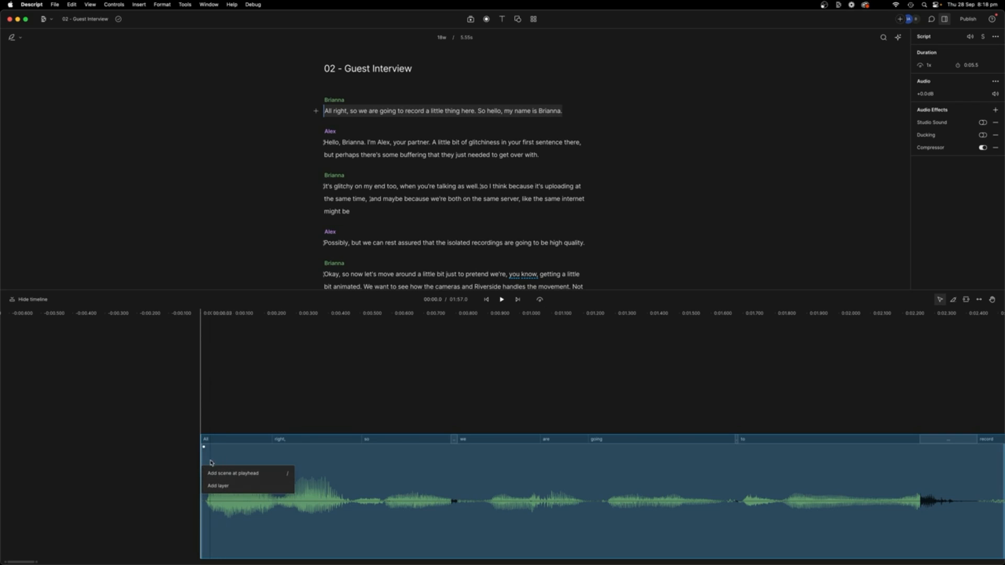
pyautogui.scroll(3, 208, 464)
pyautogui.scroll(2, 204, 465)
pyautogui.rightClick(203, 466)
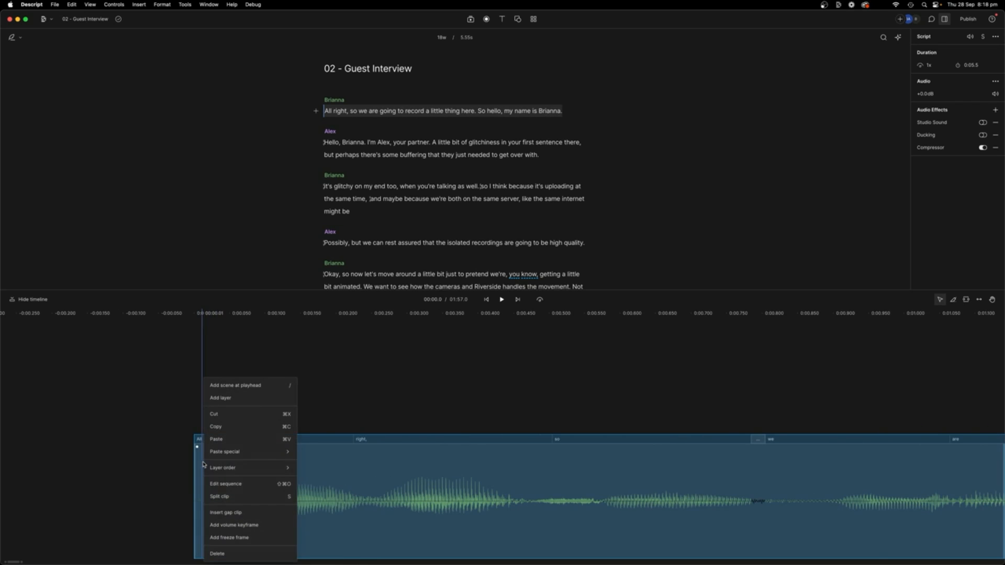
pyautogui.click(242, 513)
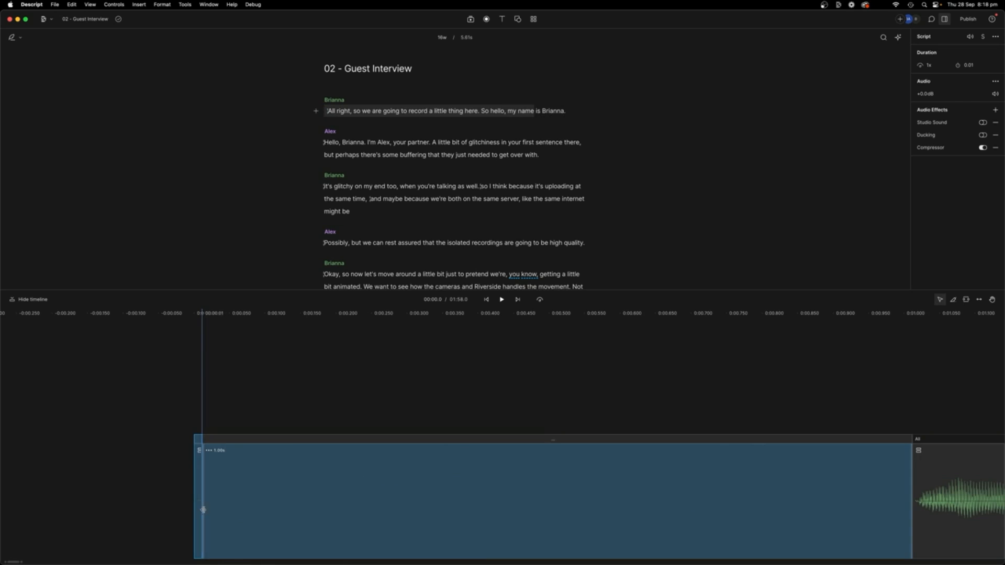
pyautogui.scroll(-2, 200, 494)
pyautogui.scroll(-2, 201, 495)
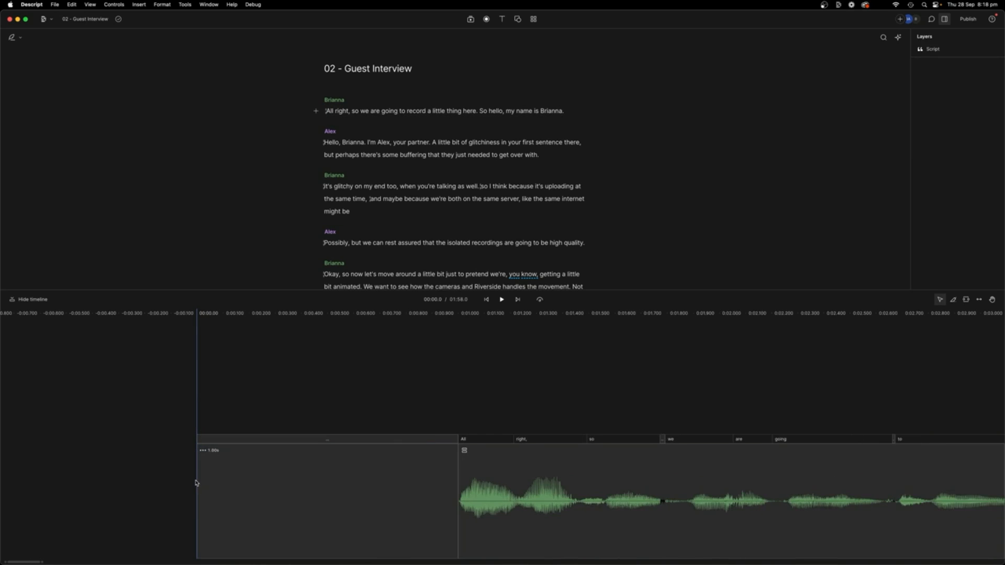
pyautogui.scroll(-2, 200, 487)
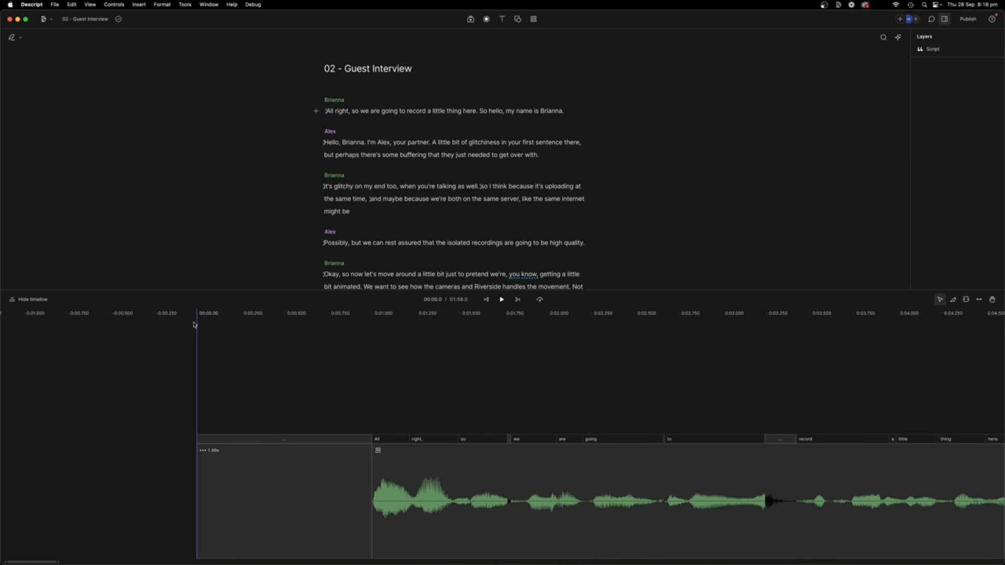
# Start recording into the script with Brianna as speaker and English transcription.
pyautogui.click(487, 19)
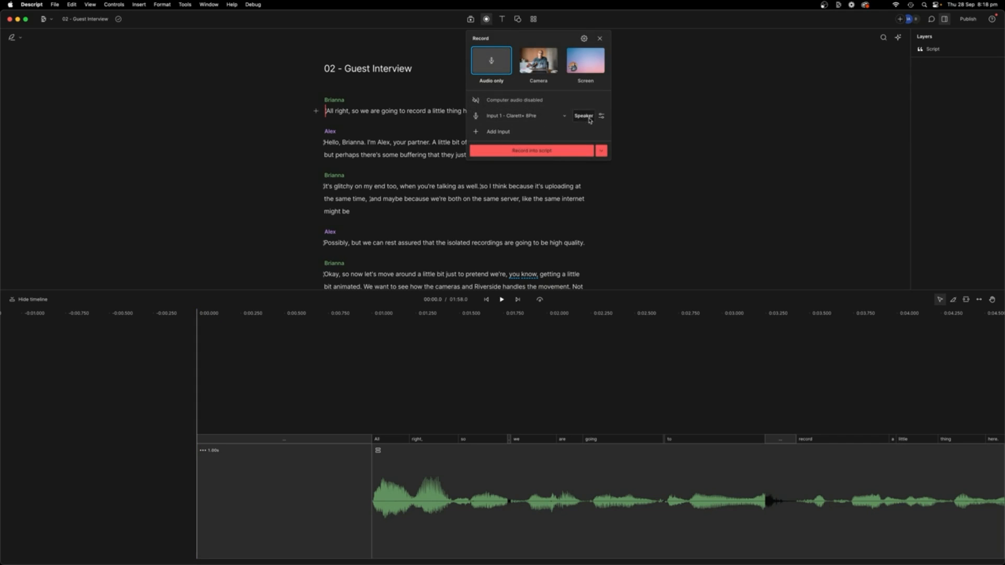
pyautogui.click(585, 116)
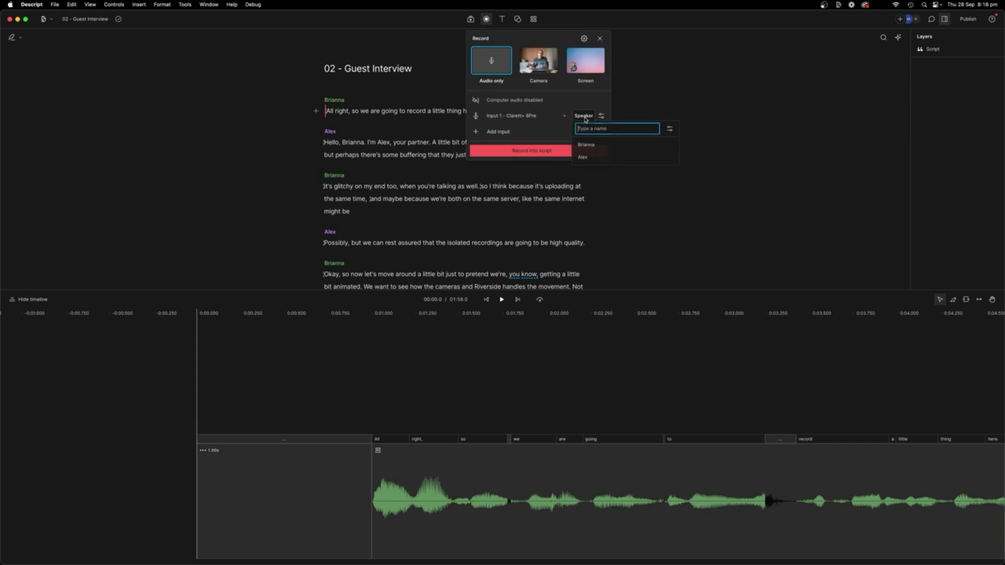
pyautogui.click(594, 147)
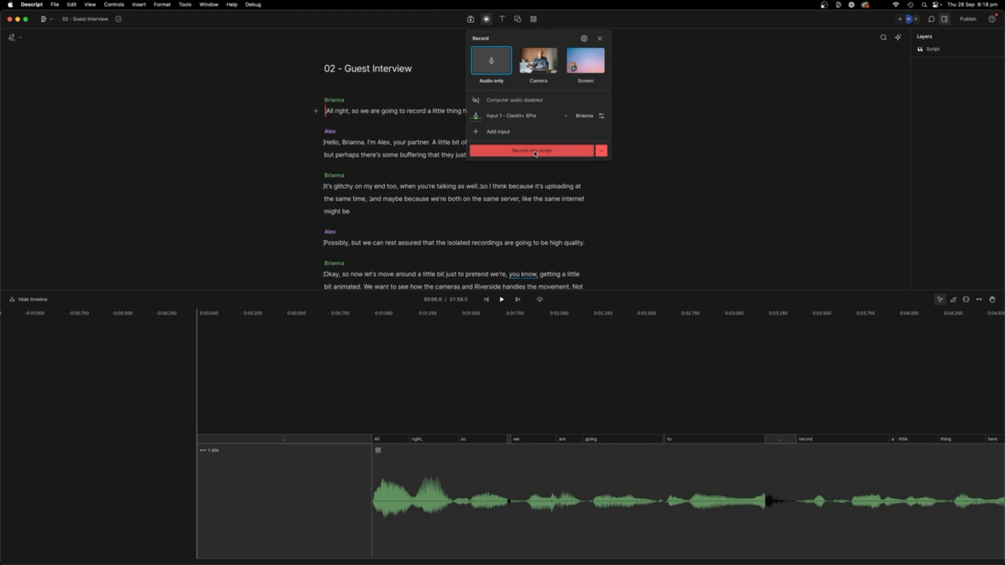
pyautogui.click(536, 154)
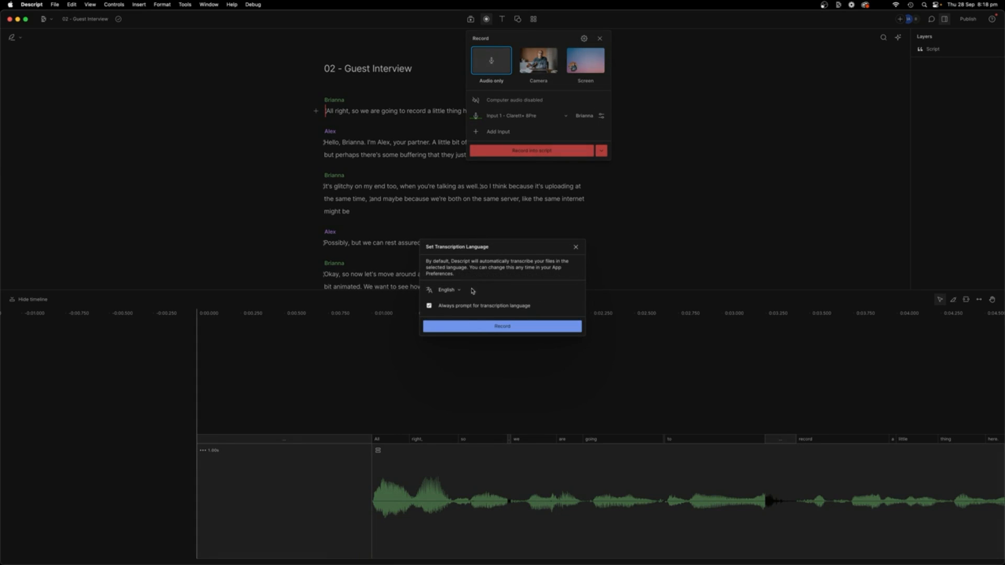
pyautogui.click(503, 327)
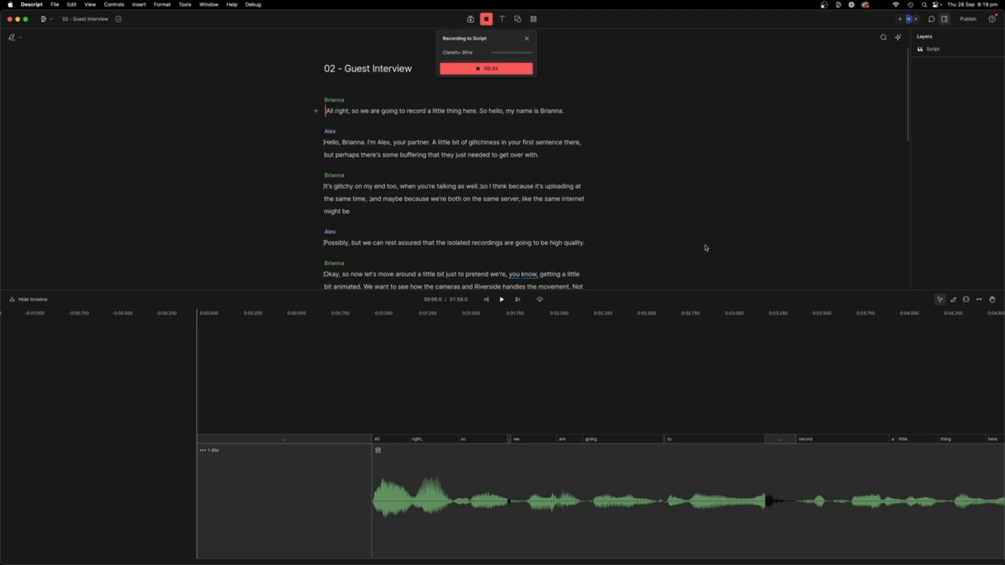
# Stop the recording and select the newly recorded intro clip for transcription.
pyautogui.click(476, 69)
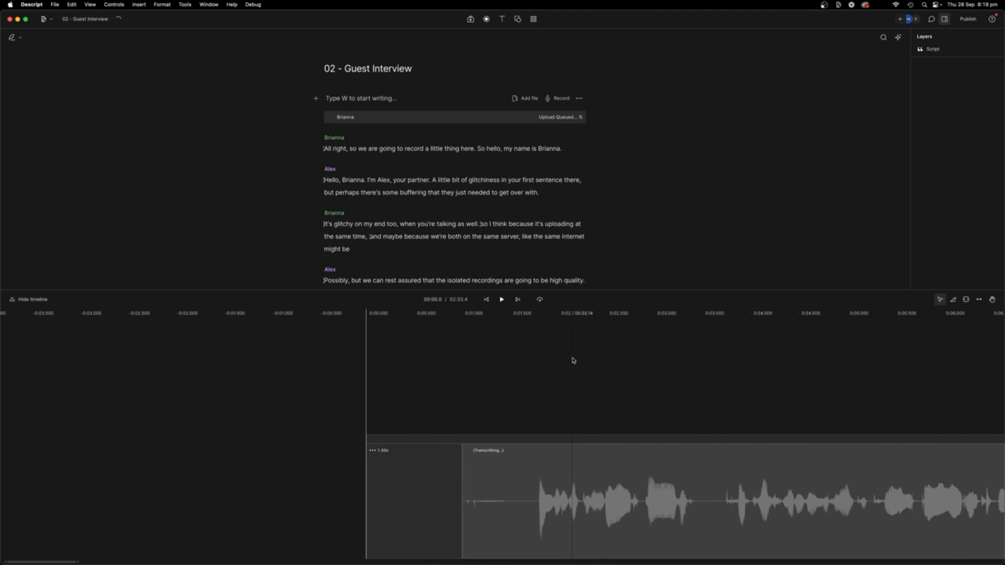
pyautogui.click(552, 447)
pyautogui.hscroll(3, 551, 446)
pyautogui.hscroll(3, 511, 471)
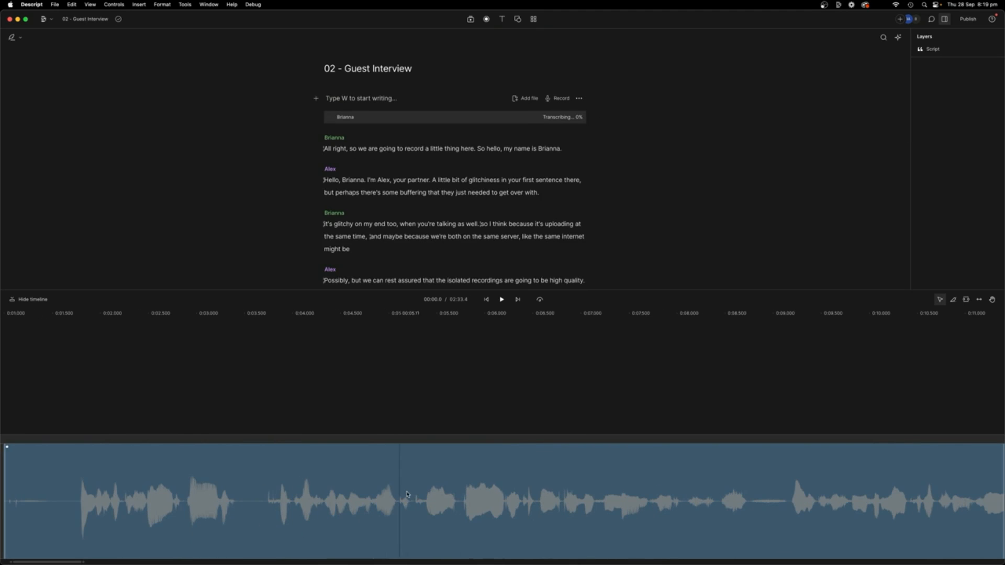
pyautogui.hscroll(-1, 419, 491)
pyautogui.hscroll(-3, 419, 491)
pyautogui.hscroll(-2, 353, 488)
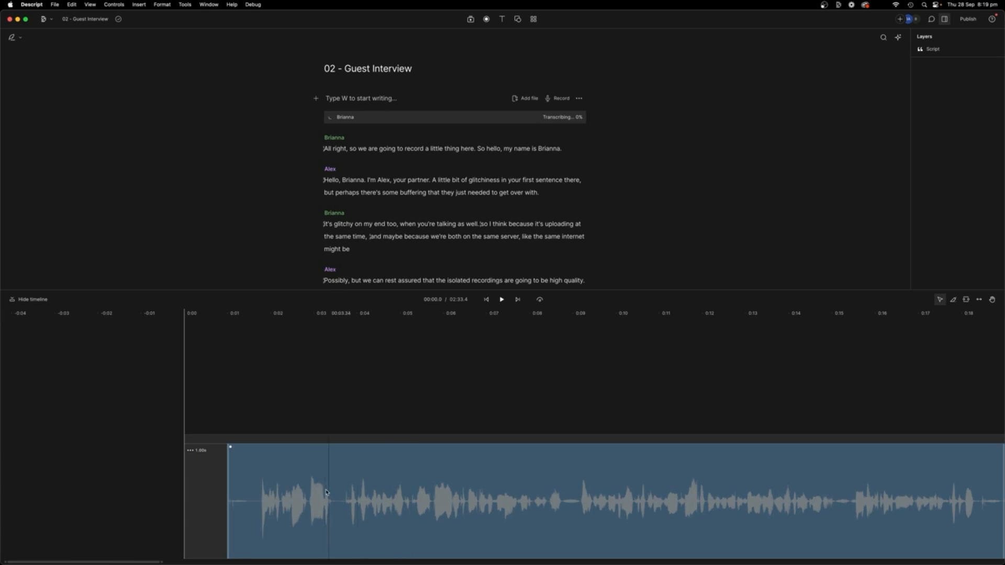
pyautogui.hscroll(-1, 267, 487)
pyautogui.hscroll(1, 267, 487)
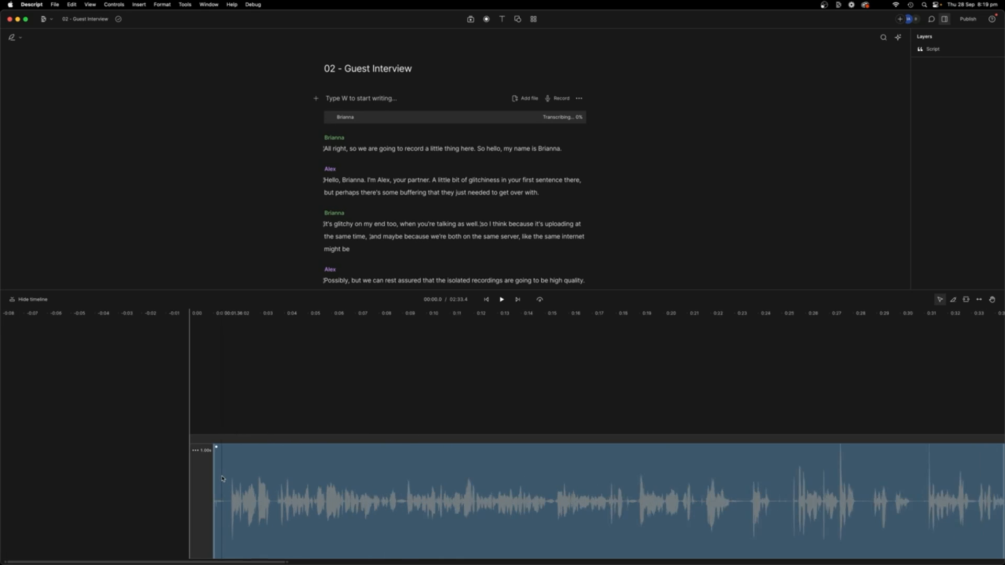
pyautogui.scroll(-3, 502, 483)
pyautogui.hscroll(5, 734, 480)
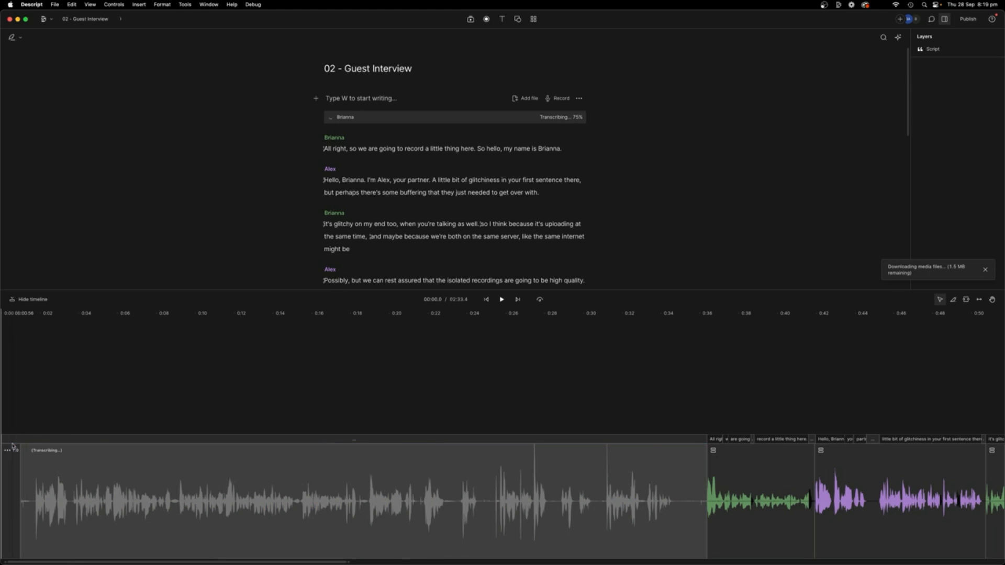
pyautogui.scroll(10, 25, 501)
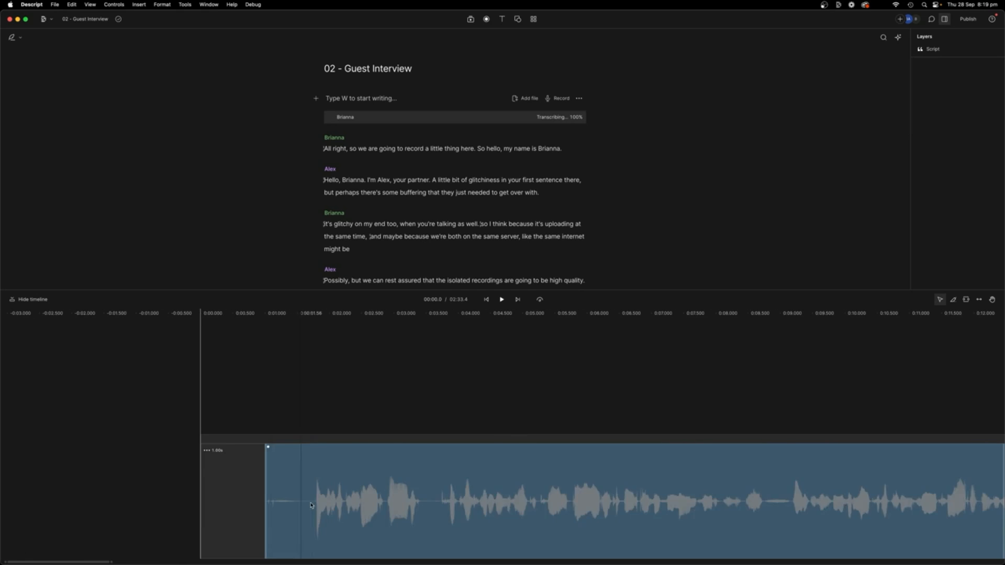
pyautogui.scroll(5, 245, 510)
pyautogui.hscroll(-5, 245, 504)
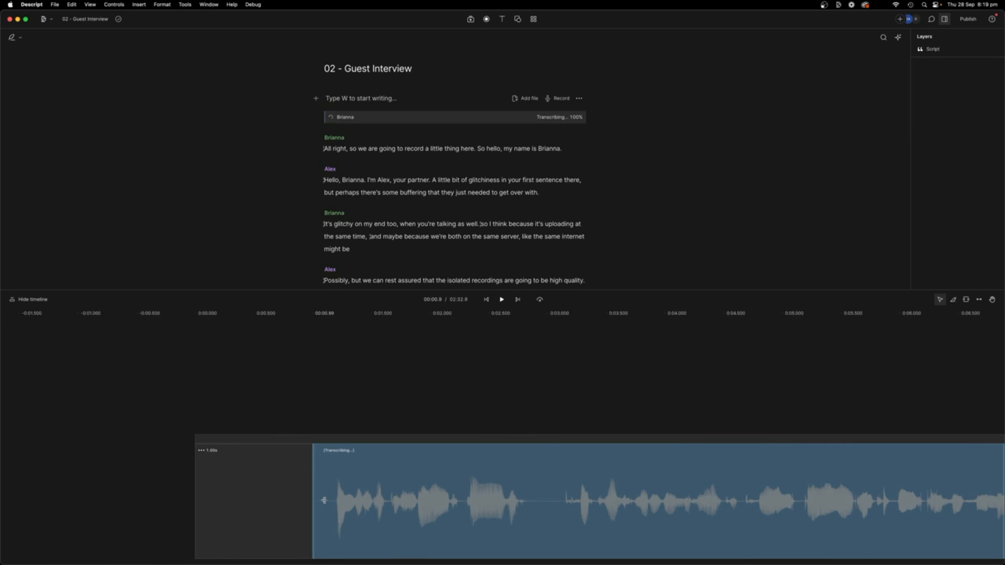
pyautogui.scroll(-2, 371, 505)
pyautogui.scroll(-2, 369, 505)
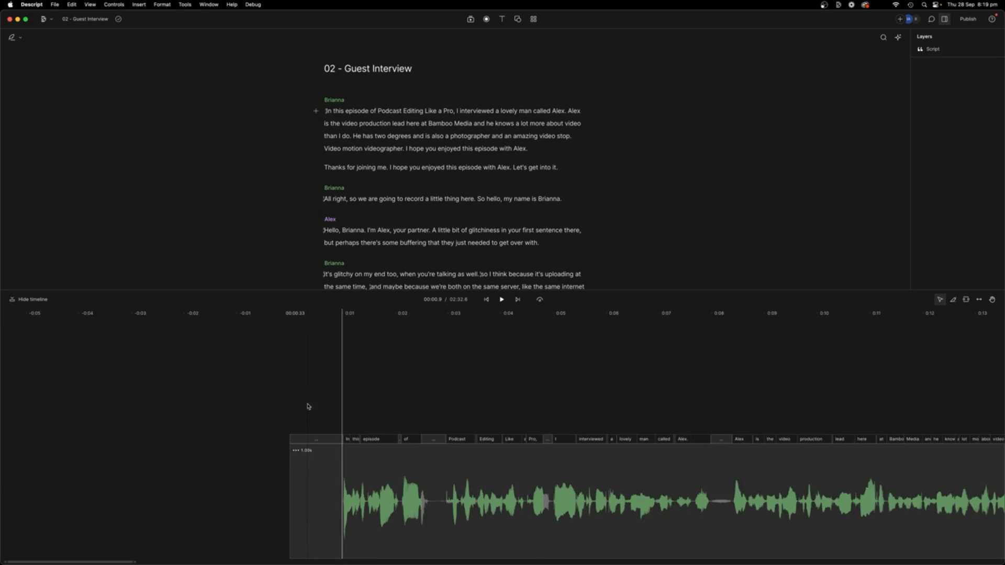
pyautogui.scroll(-3, 289, 444)
pyautogui.scroll(-3, 289, 444)
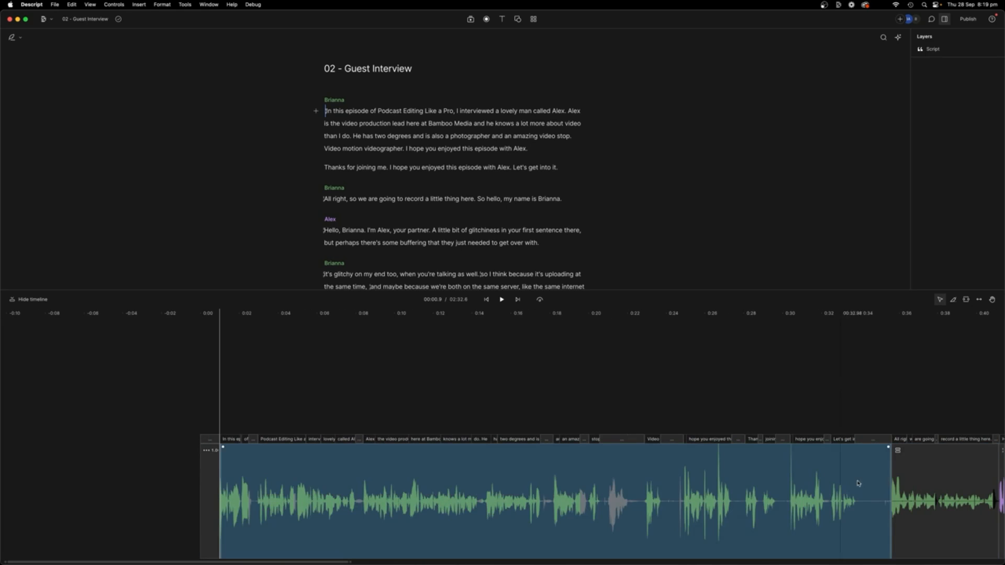
pyautogui.hscroll(5, 904, 471)
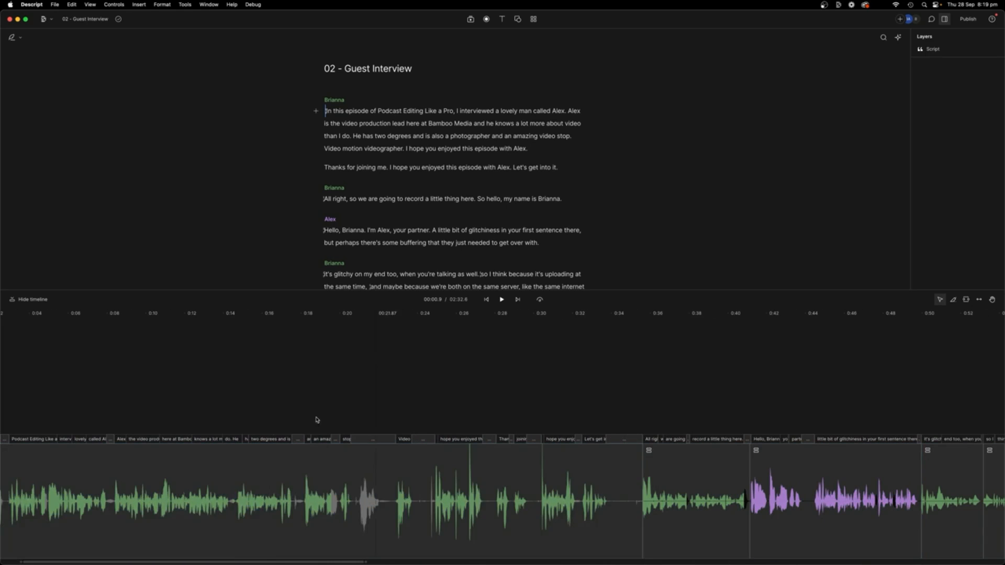
pyautogui.hscroll(-5, 269, 425)
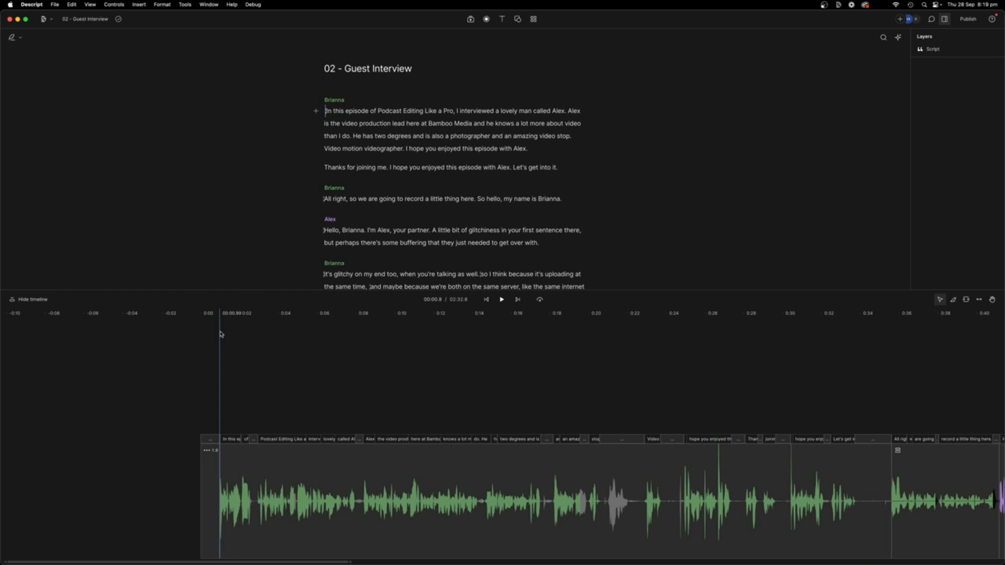
# Review the intro, delete the 0.30s pause between 'of' and 'Podcast', and play it back.
pyautogui.press('space')
pyautogui.scroll(-2, 219, 334)
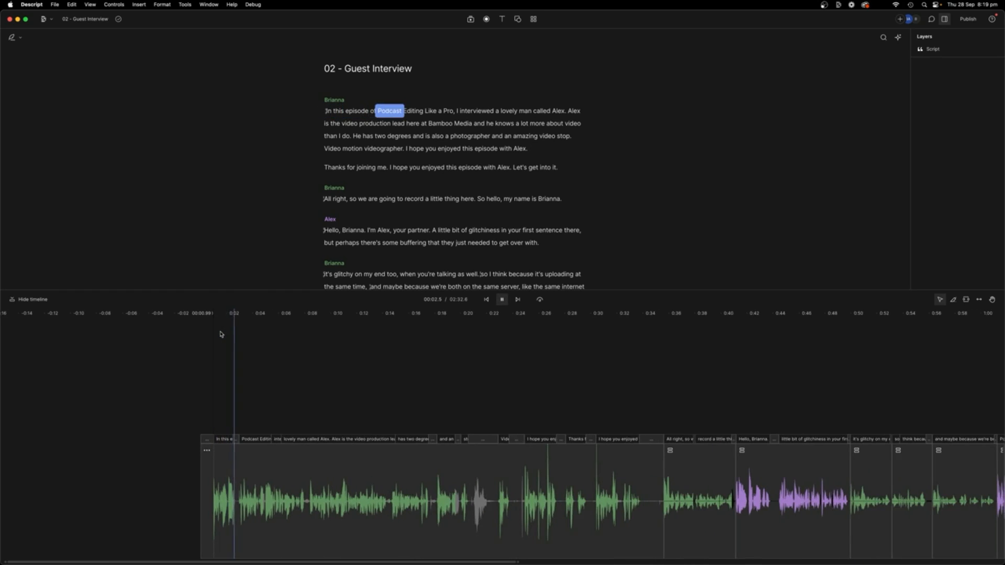
pyautogui.scroll(5, 216, 341)
pyautogui.click(203, 354)
pyautogui.press('space')
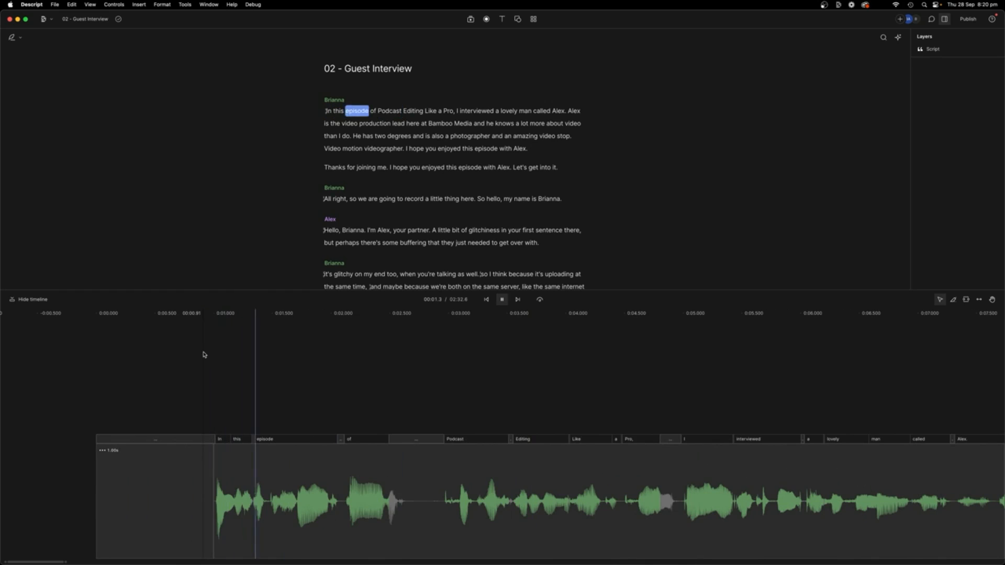
pyautogui.scroll(3, 385, 483)
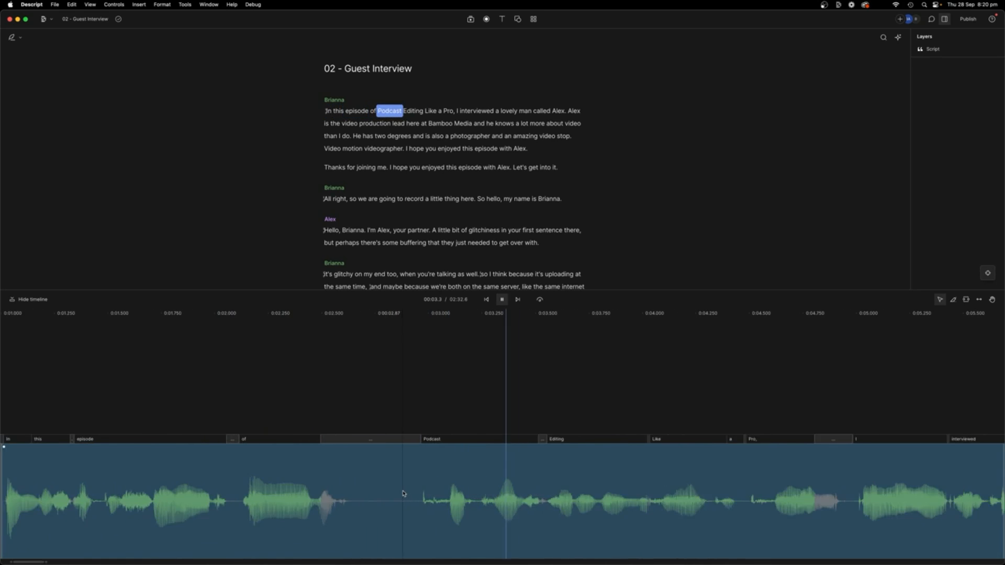
pyautogui.press('space')
pyautogui.click(366, 493)
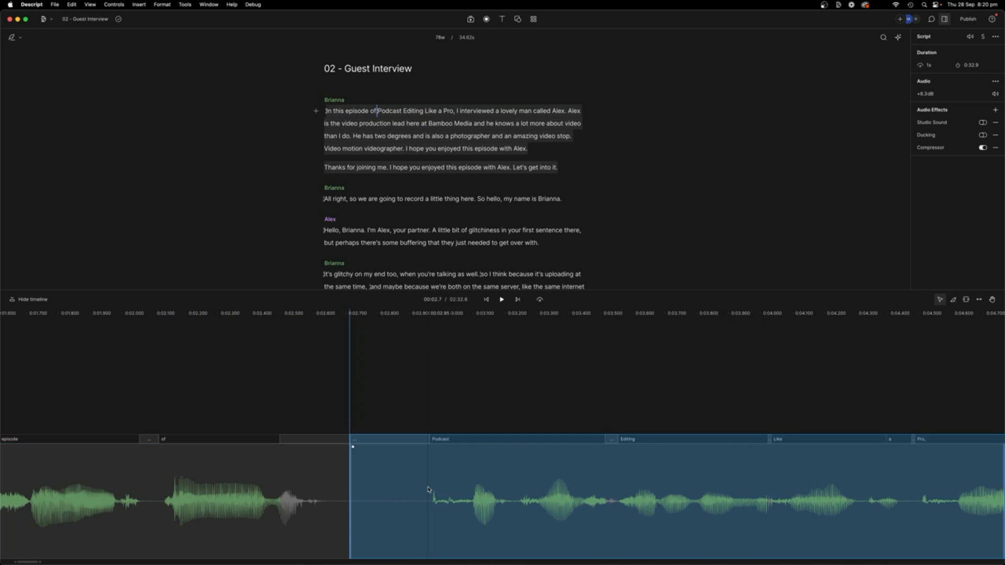
pyautogui.click(375, 512)
pyautogui.press('Delete')
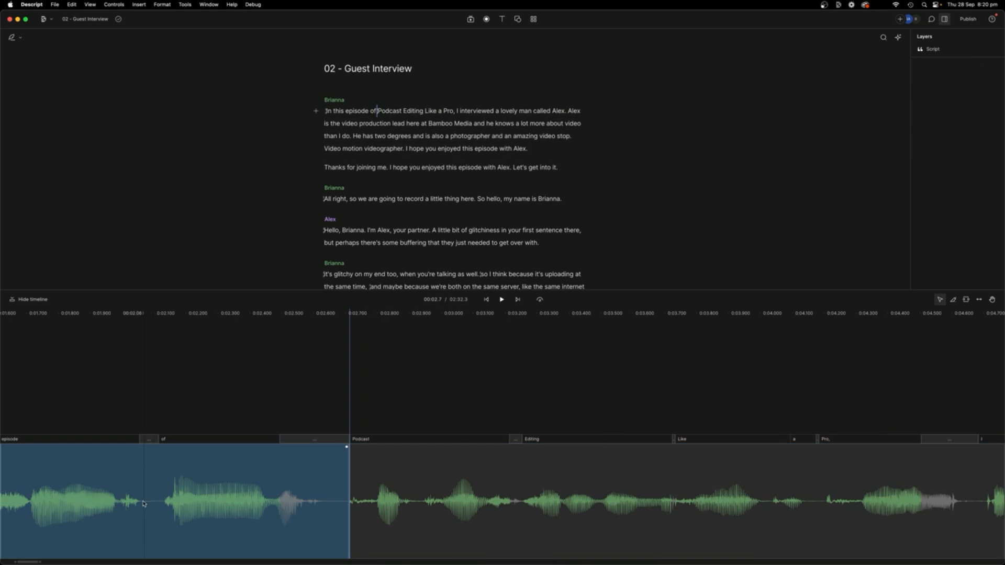
pyautogui.press('space')
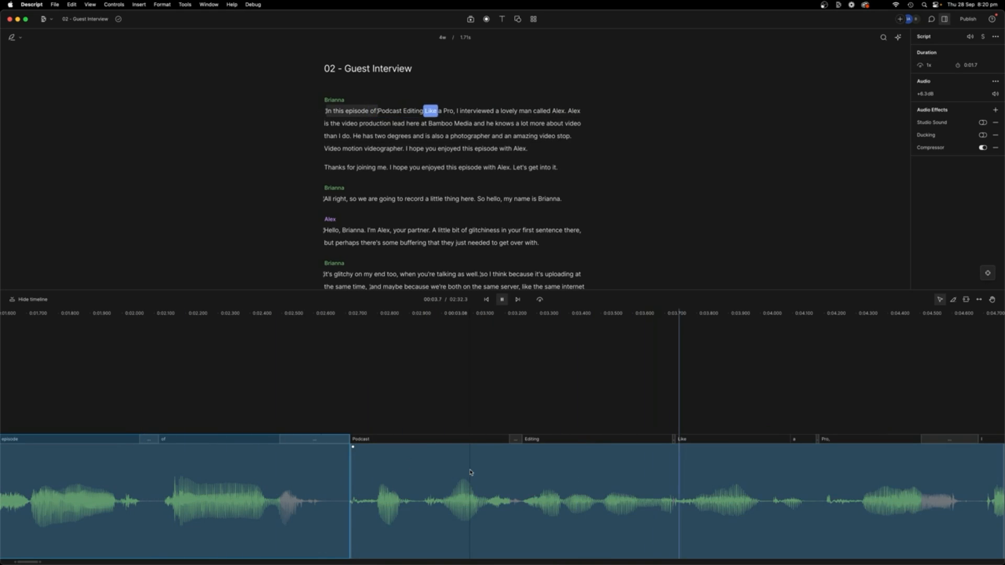
pyautogui.scroll(-3, 578, 482)
pyautogui.scroll(-2, 578, 482)
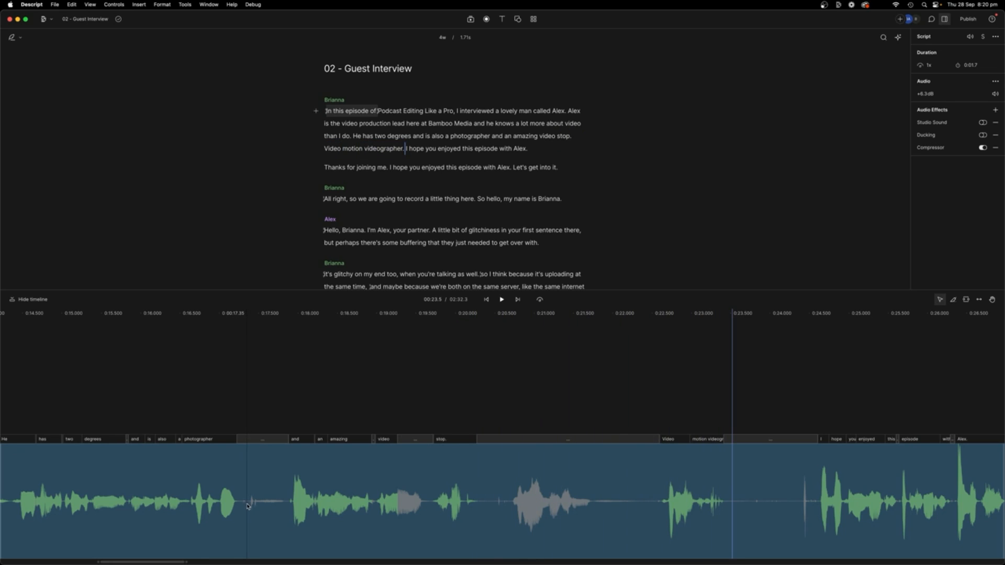
# Delete 'and an amazing video stop.' then restore the word 'and' after 'photographer'.
pyautogui.click(247, 502)
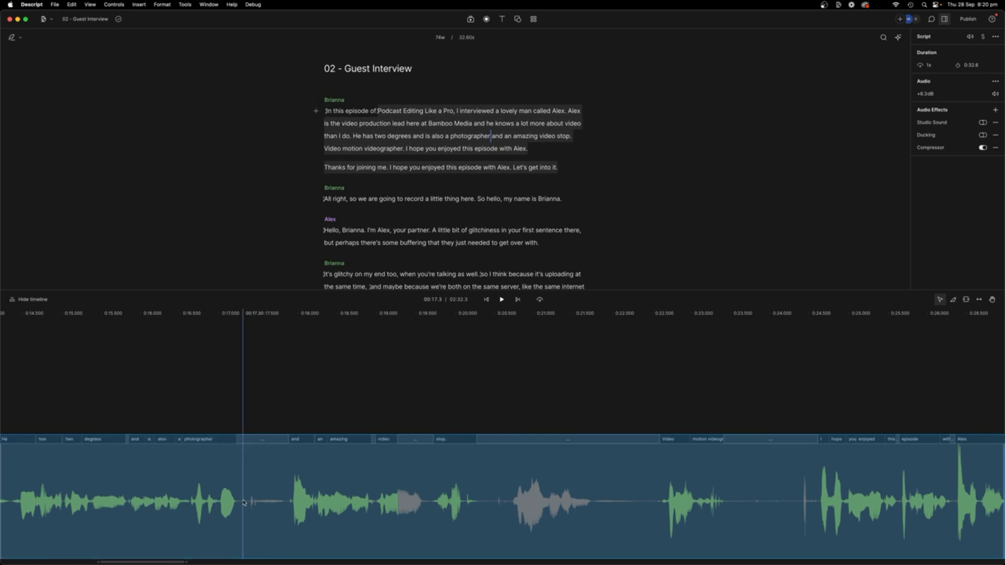
pyautogui.keyDown('shift'); pyautogui.click(660, 493); pyautogui.keyUp('shift')
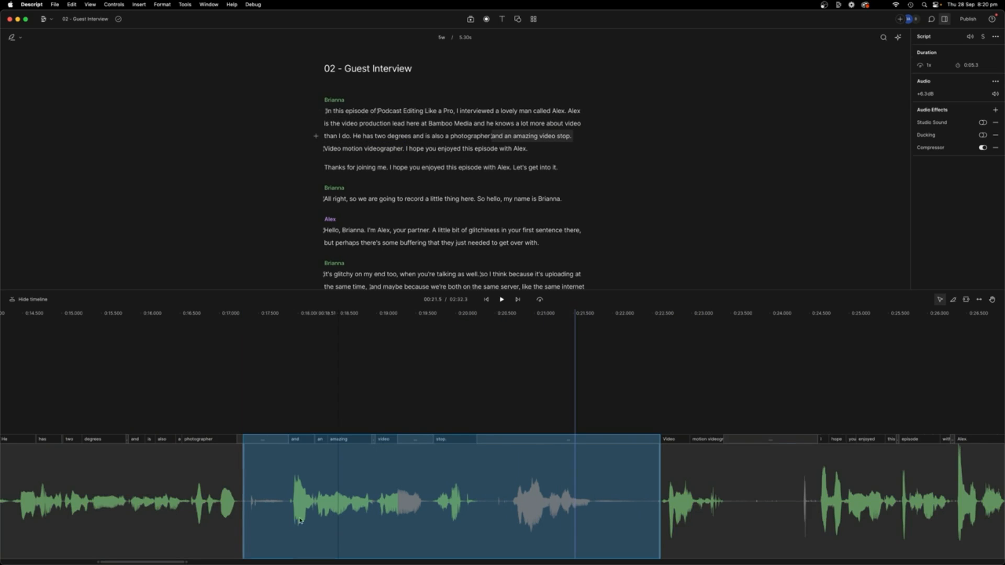
pyautogui.press('Delete')
pyautogui.press('space')
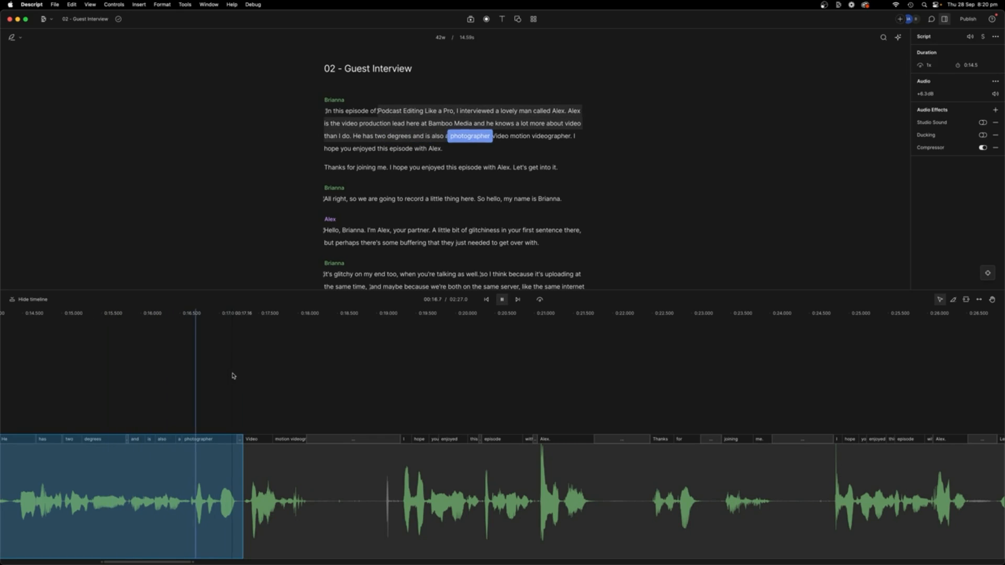
pyautogui.press('space')
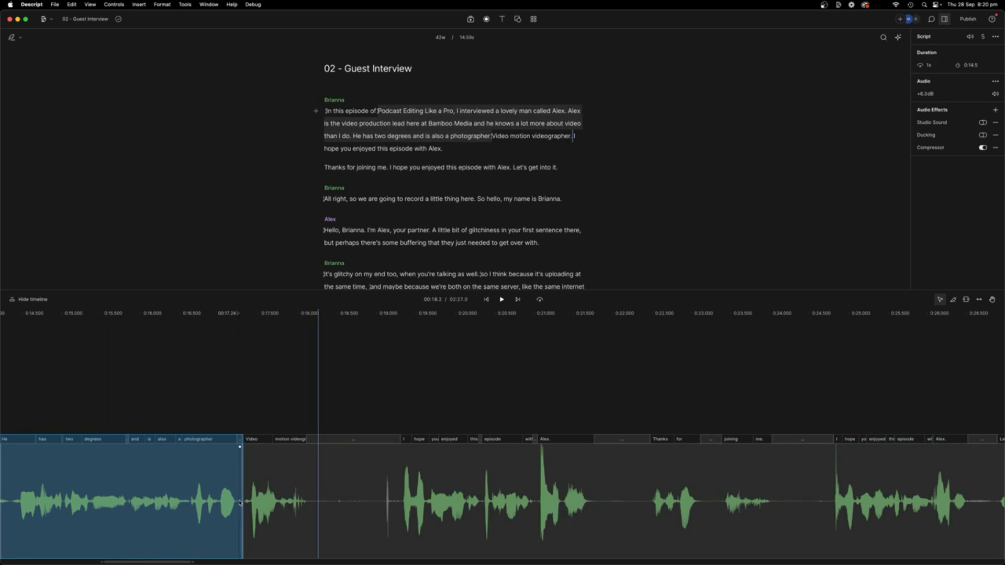
pyautogui.moveTo(242, 501)
pyautogui.mouseDown()
pyautogui.moveTo(328, 498)
pyautogui.moveTo(309, 500)
pyautogui.mouseUp()
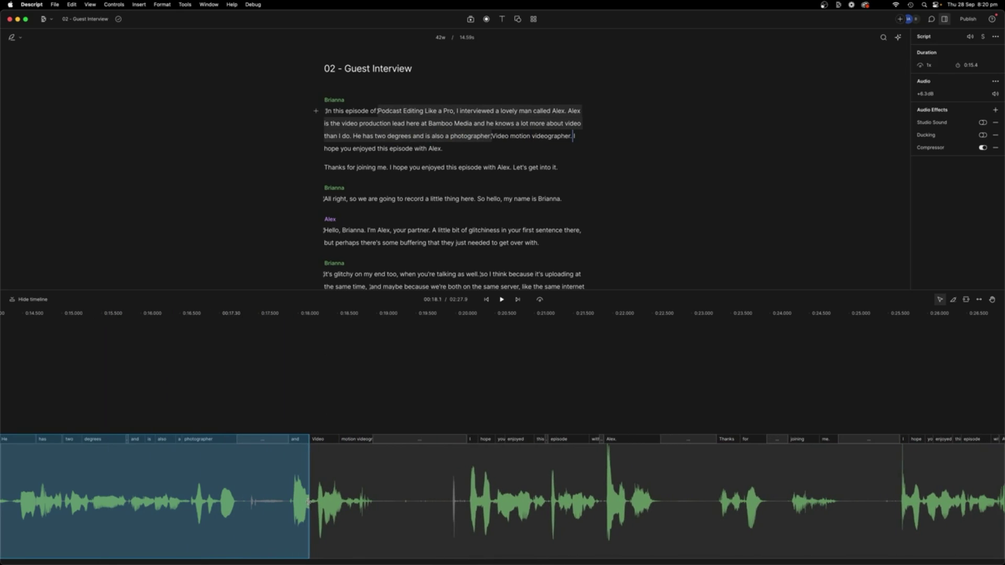
# Remove the short silences before 'and' and before 'I hope'.
pyautogui.click(241, 496)
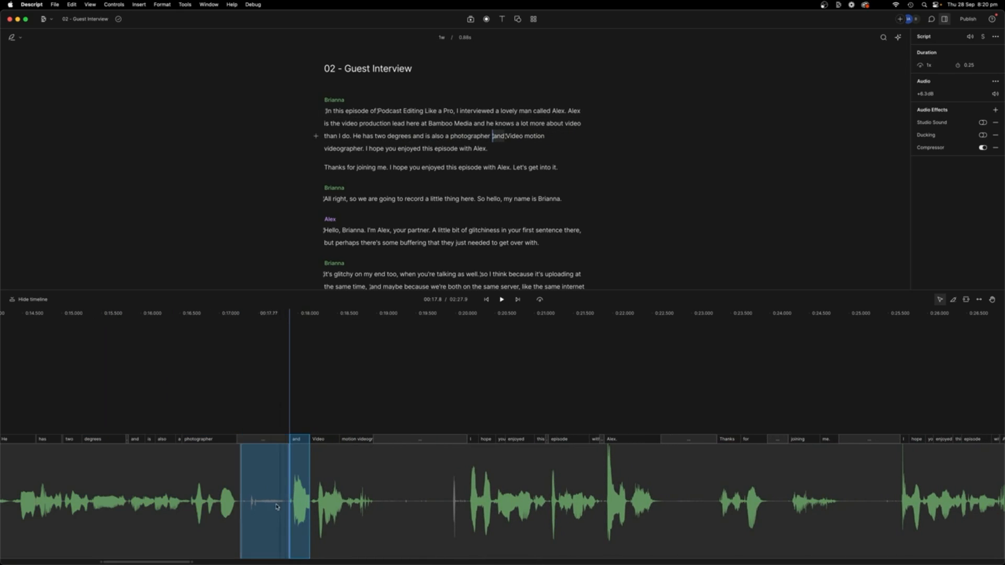
pyautogui.press('Delete')
pyautogui.press('space')
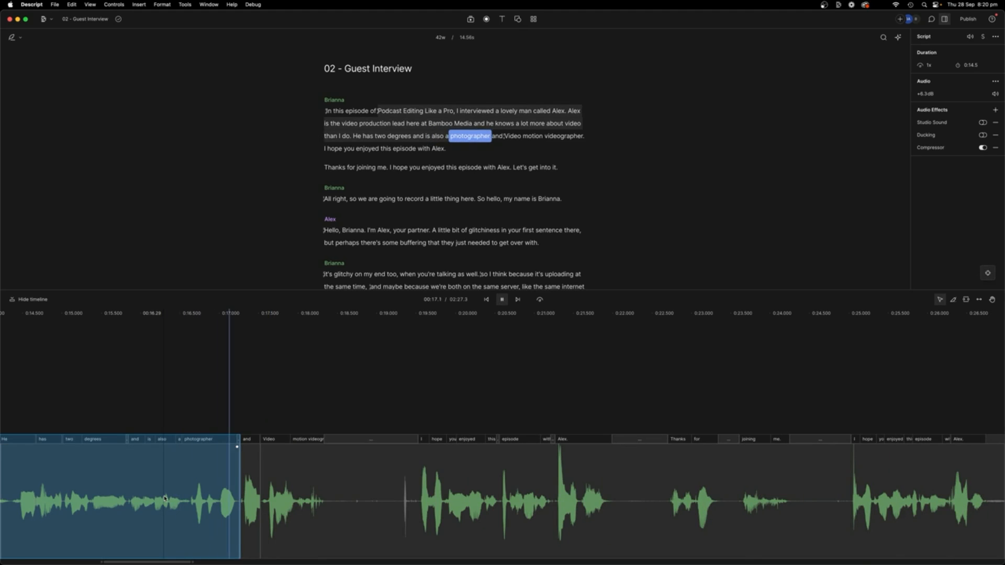
pyautogui.keyDown('shift'); pyautogui.click(406, 486); pyautogui.keyUp('shift')
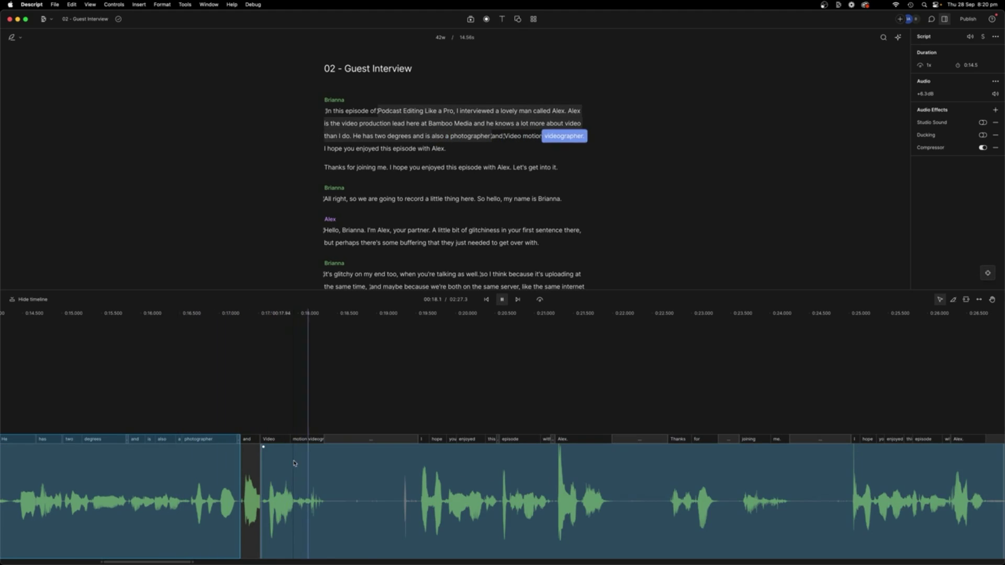
pyautogui.click(349, 502)
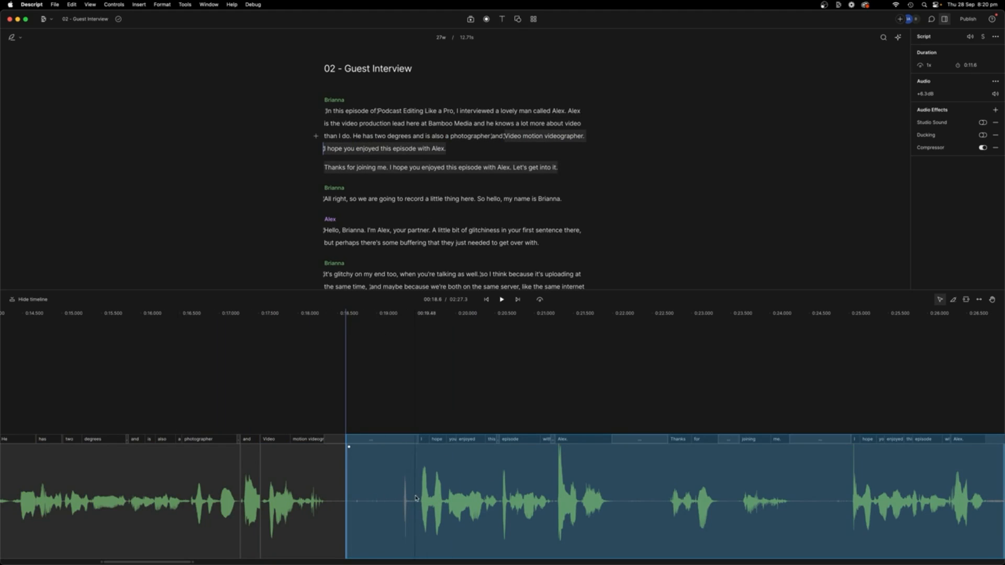
pyautogui.moveTo(416, 498); pyautogui.dragTo(259, 471)
pyautogui.press('Delete')
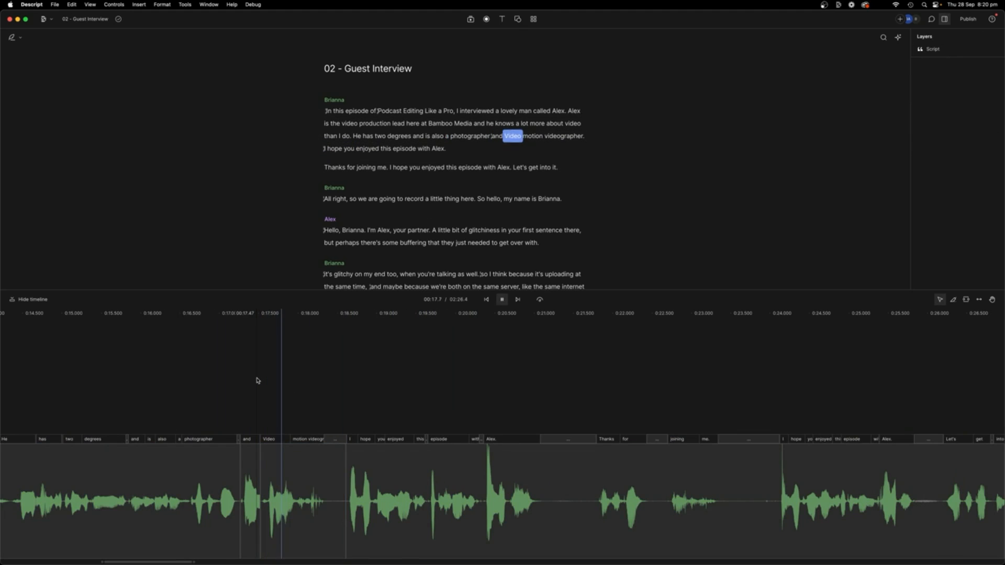
pyautogui.hscroll(5, 421, 410)
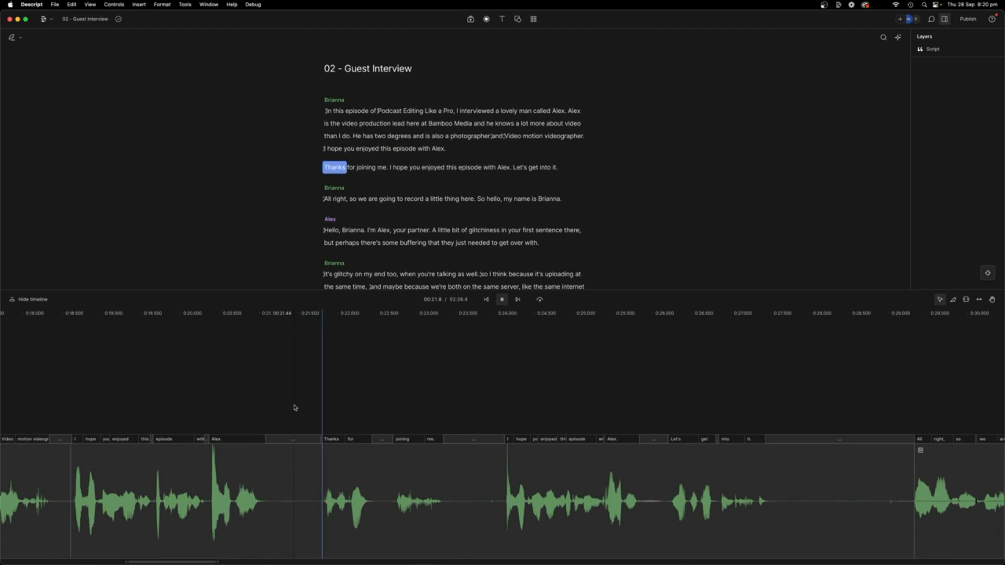
# Split before 'Thanks' and delete the repeated 'Thanks for joining me… with Alex' sentence.
pyautogui.click(299, 495)
pyautogui.hscroll(-5, 670, 507)
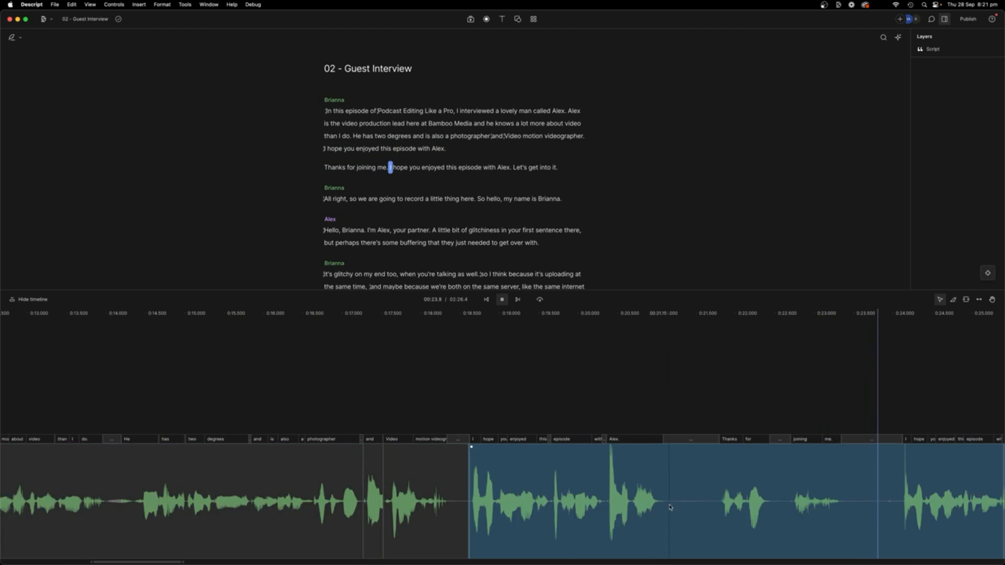
pyautogui.hscroll(3, 671, 506)
pyautogui.hscroll(1, 574, 486)
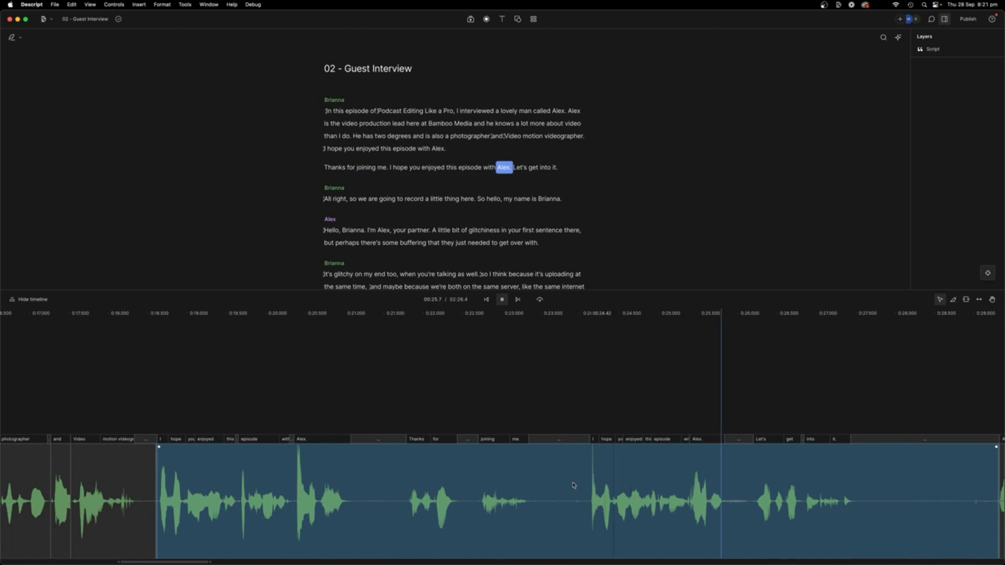
pyautogui.click(360, 505)
pyautogui.press('s')
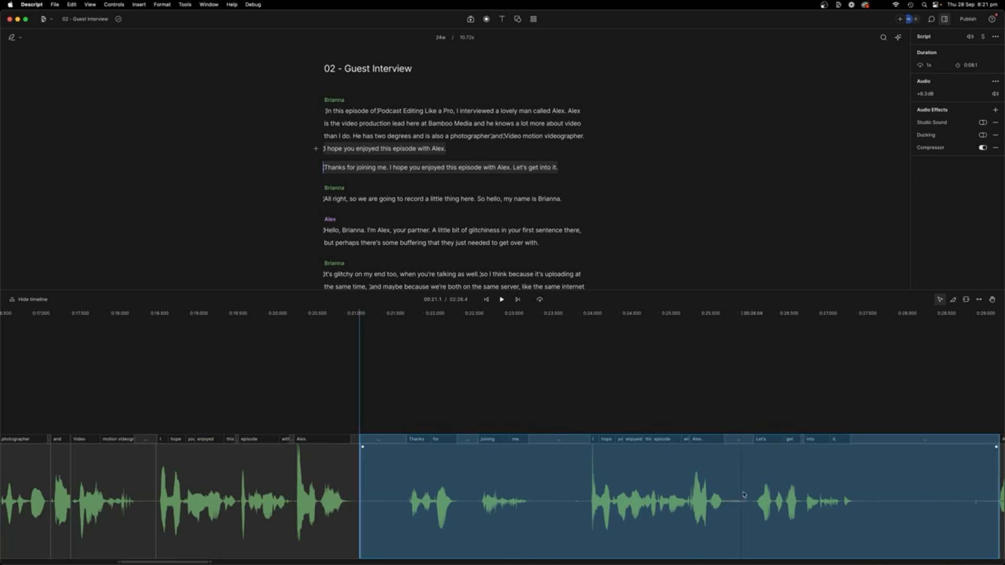
pyautogui.moveTo(755, 497); pyautogui.dragTo(431, 507)
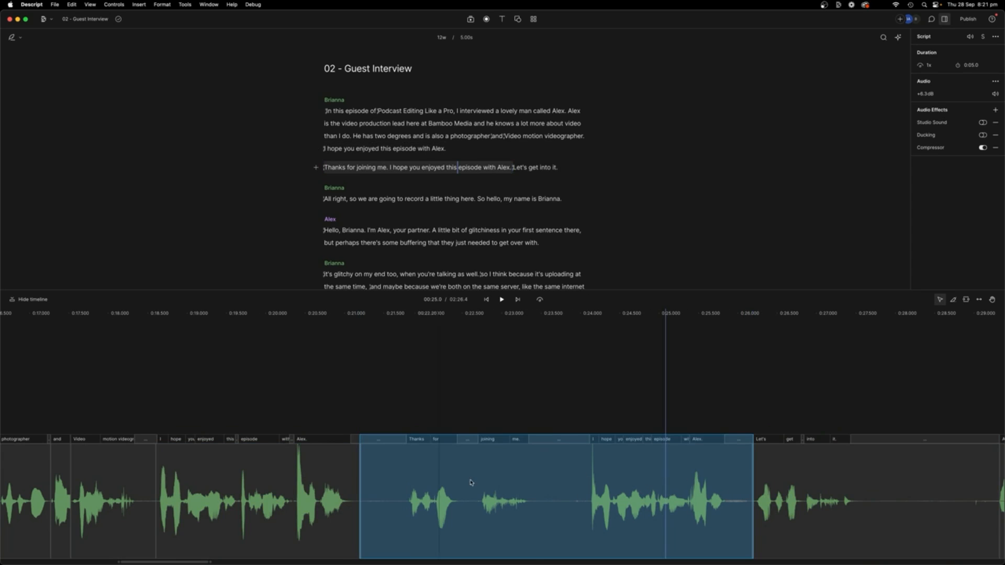
pyautogui.press('Delete')
pyautogui.press('space')
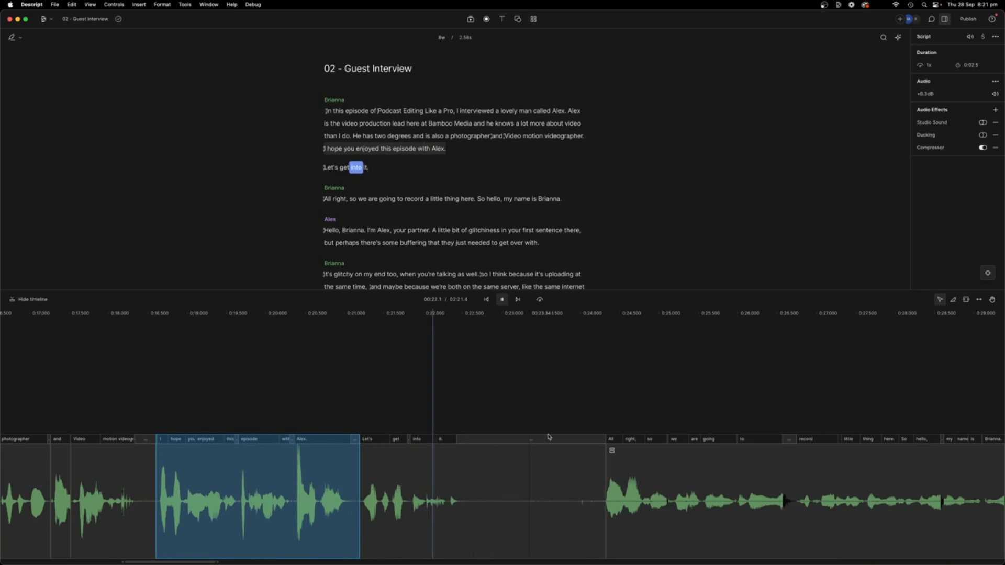
pyautogui.click(644, 505)
pyautogui.click(517, 501)
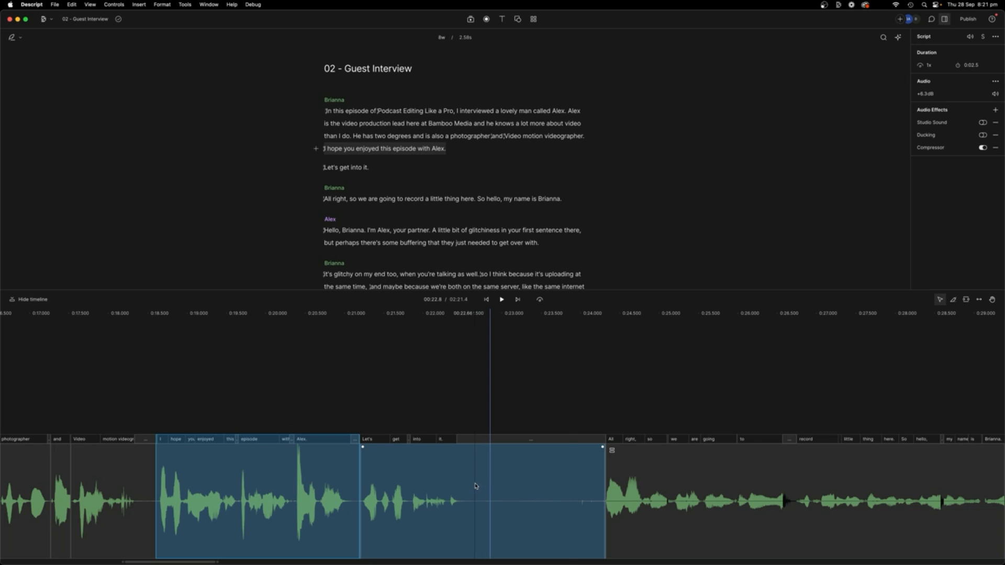
# Insert a gap clip after 'Let's get into it.' and stretch it to about 17.7 seconds.
pyautogui.rightClick(475, 487)
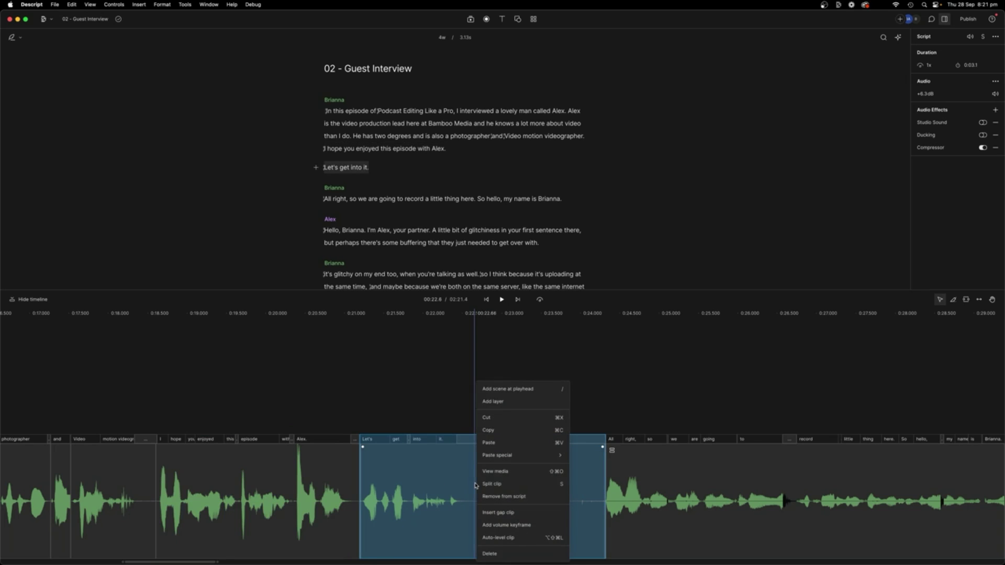
pyautogui.click(511, 517)
pyautogui.click(640, 524)
pyautogui.press('Delete')
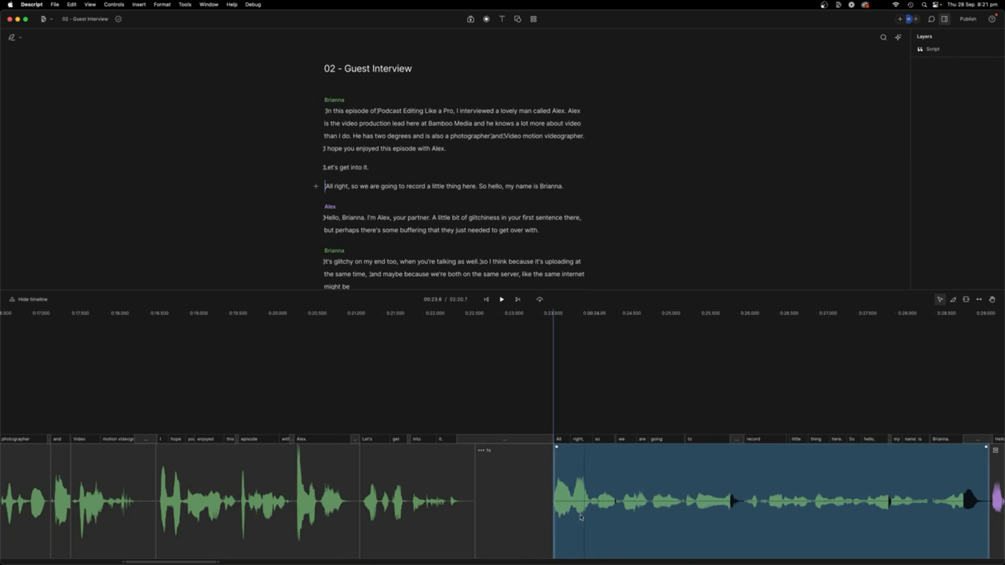
pyautogui.click(548, 497)
pyautogui.moveTo(553, 499); pyautogui.dragTo(967, 497)
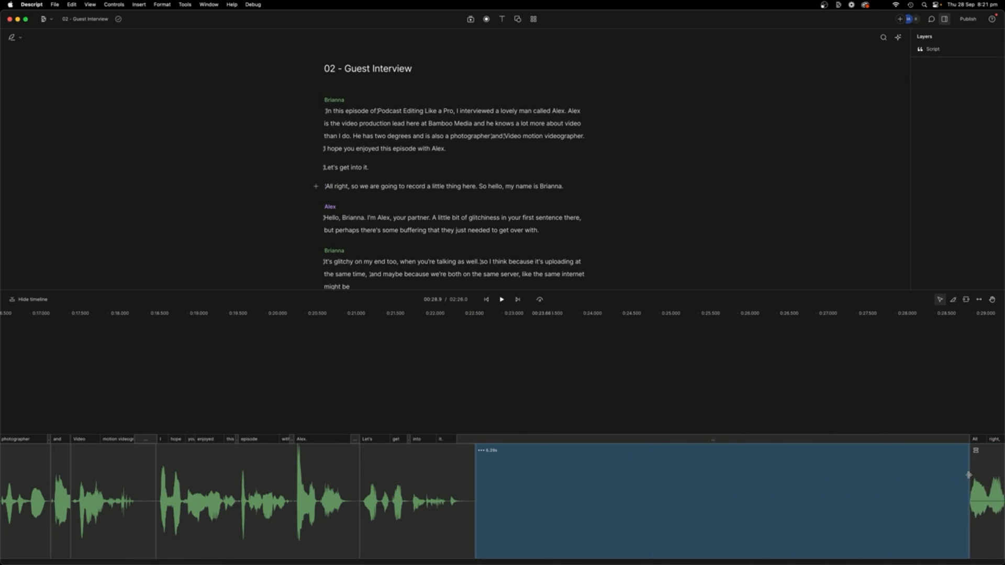
pyautogui.scroll(-5, 904, 490)
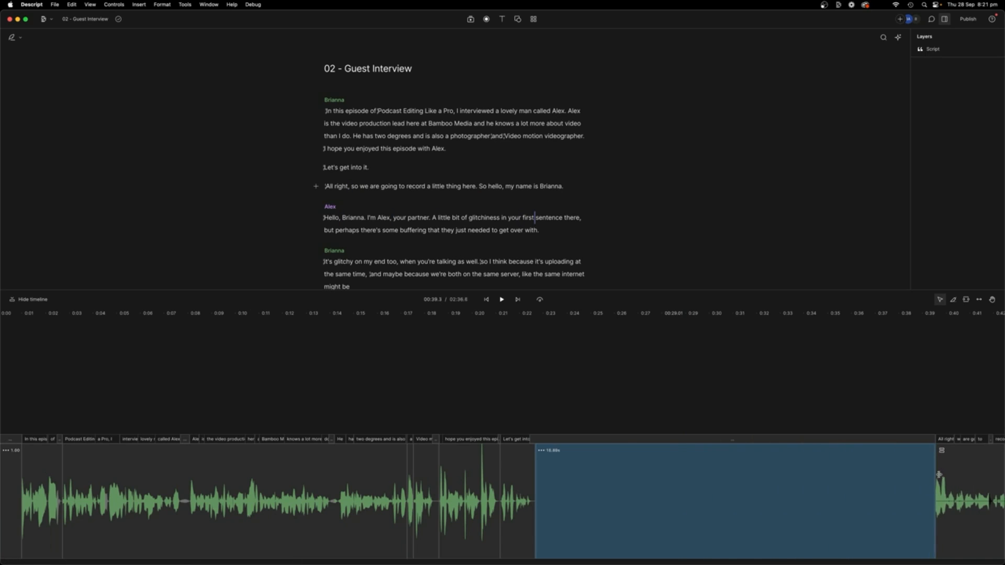
pyautogui.moveTo(685, 493); pyautogui.dragTo(808, 494)
pyautogui.hscroll(5, 669, 491)
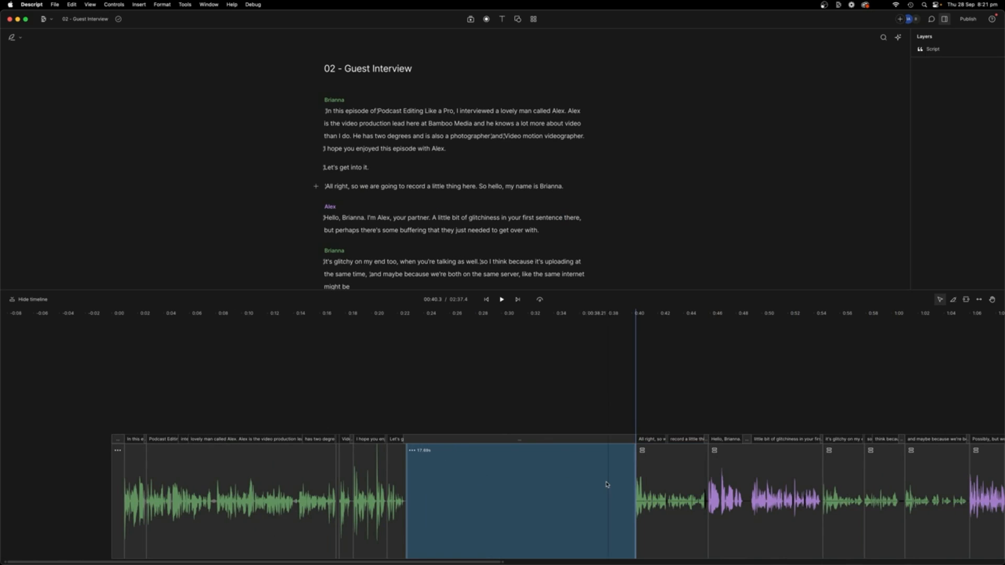
pyautogui.scroll(-3, 607, 485)
pyautogui.click(229, 476)
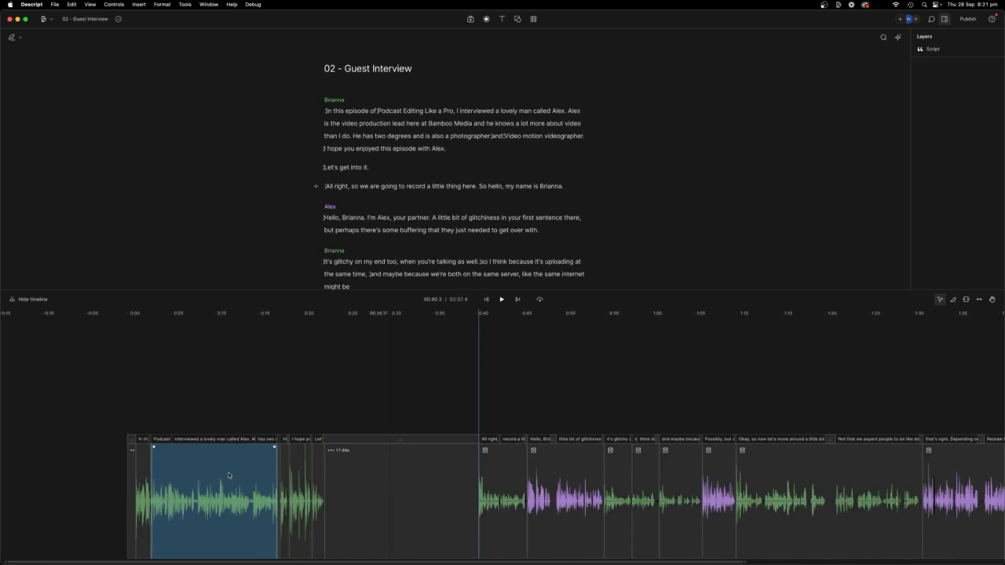
pyautogui.hscroll(-2, 229, 474)
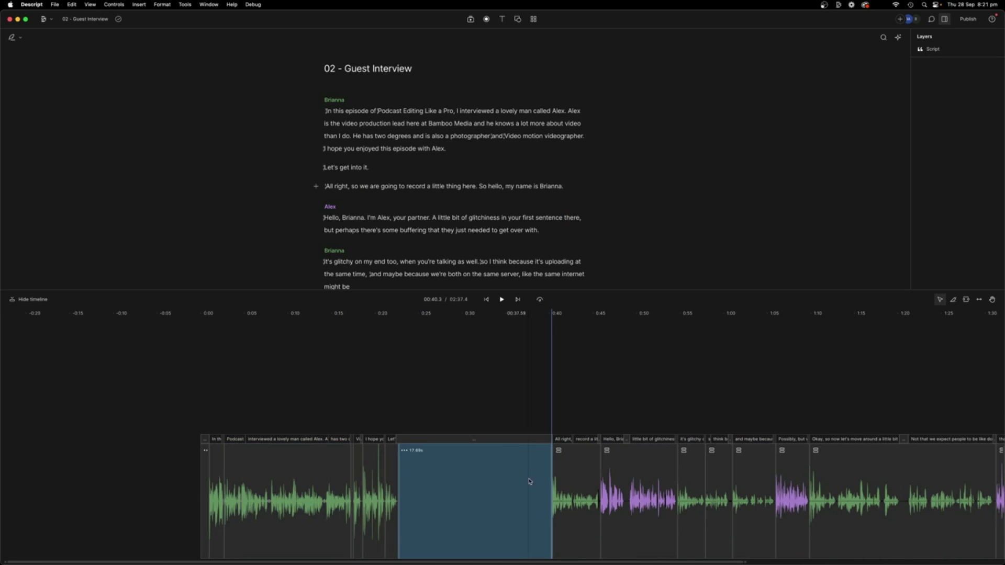
# Open the Templates library and the Podcast Editor Pro folder.
pyautogui.click(534, 20)
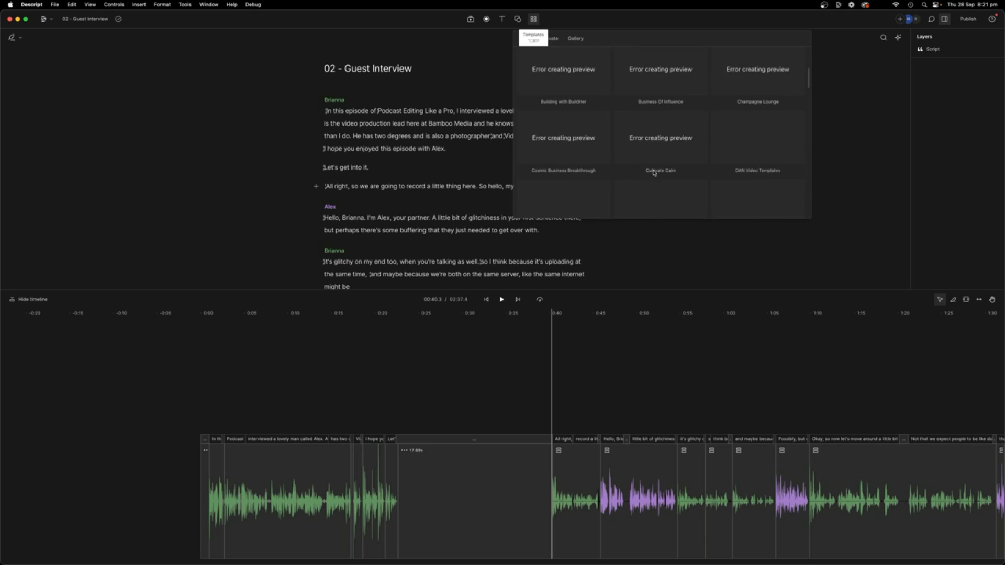
pyautogui.scroll(-5, 653, 184)
pyautogui.scroll(-2, 654, 177)
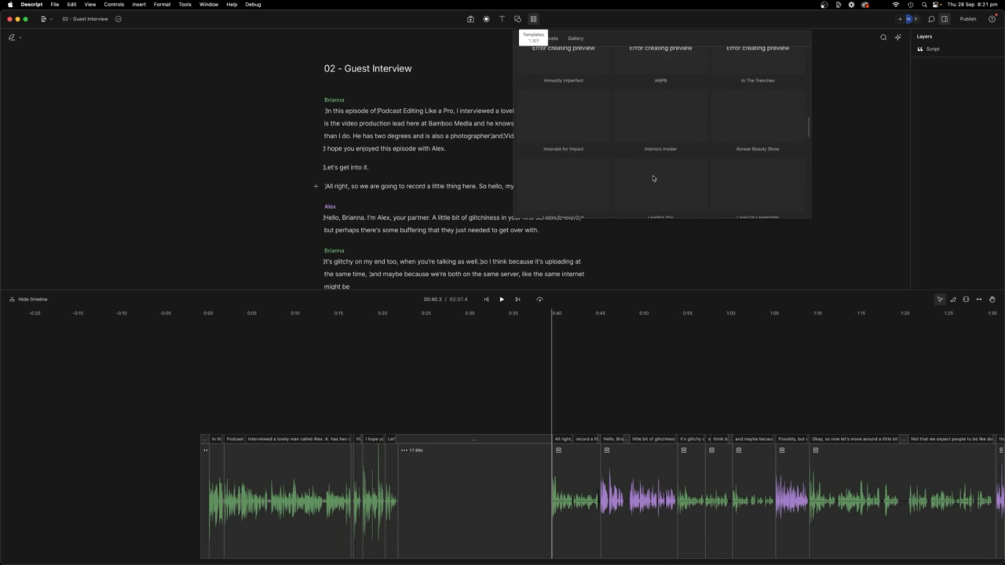
pyautogui.scroll(-2, 653, 177)
pyautogui.scroll(-2, 653, 175)
pyautogui.scroll(-2, 652, 174)
pyautogui.scroll(-1, 652, 173)
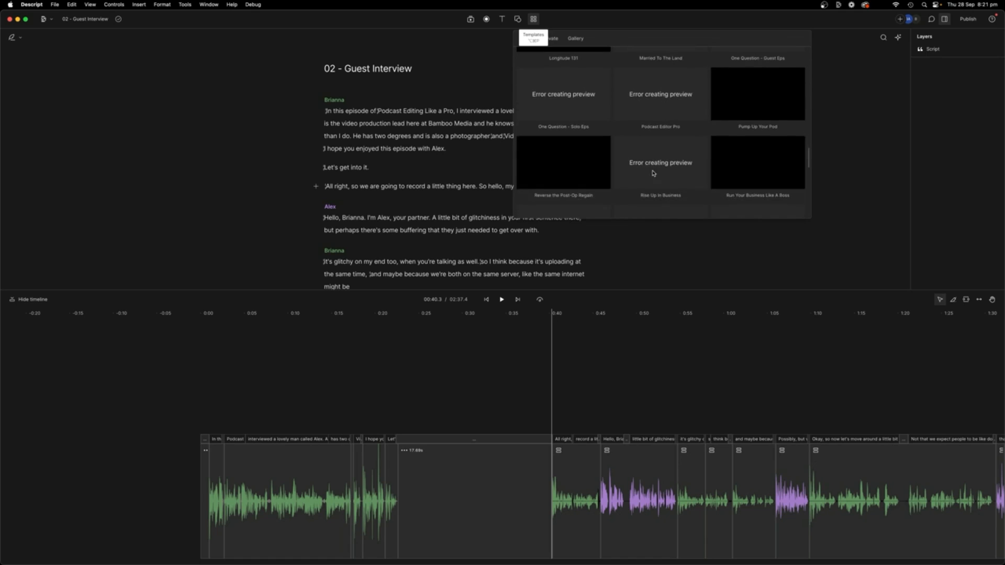
pyautogui.click(662, 106)
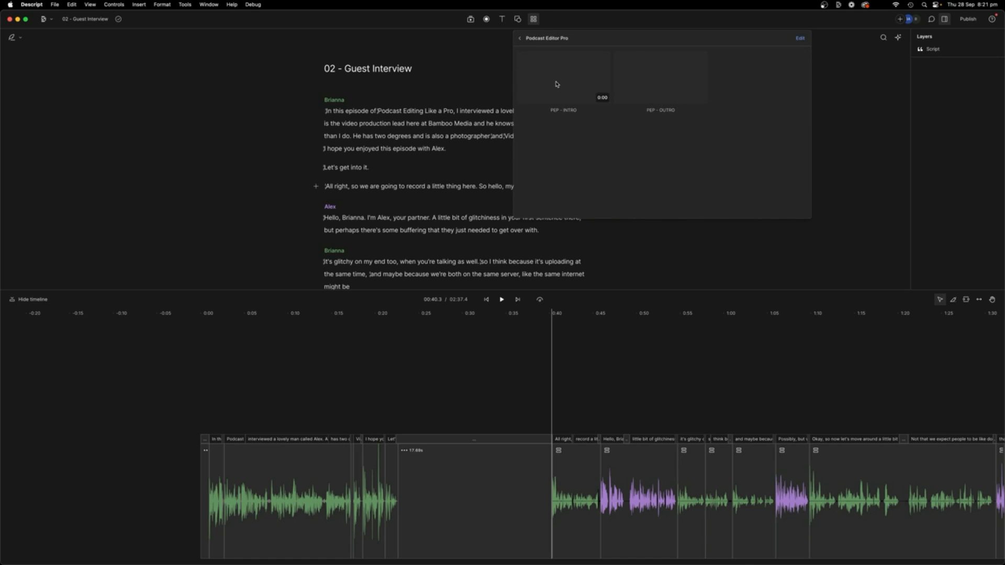
# Add PEP - INTRO music after 'Let's get into it.' and extend the pre-interview gap to ~38 seconds.
pyautogui.moveTo(556, 84); pyautogui.dragTo(502, 388)
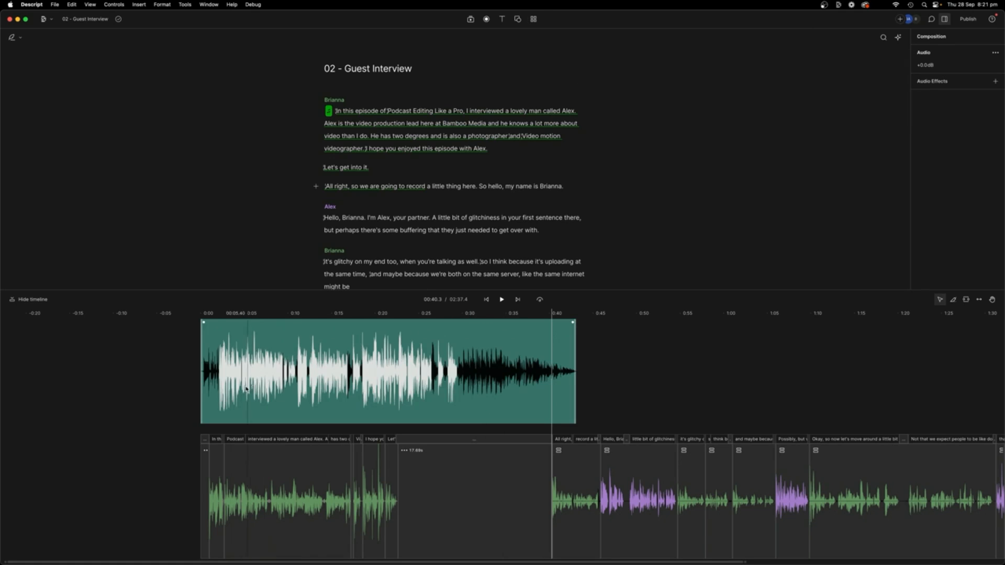
pyautogui.moveTo(218, 393); pyautogui.dragTo(429, 392)
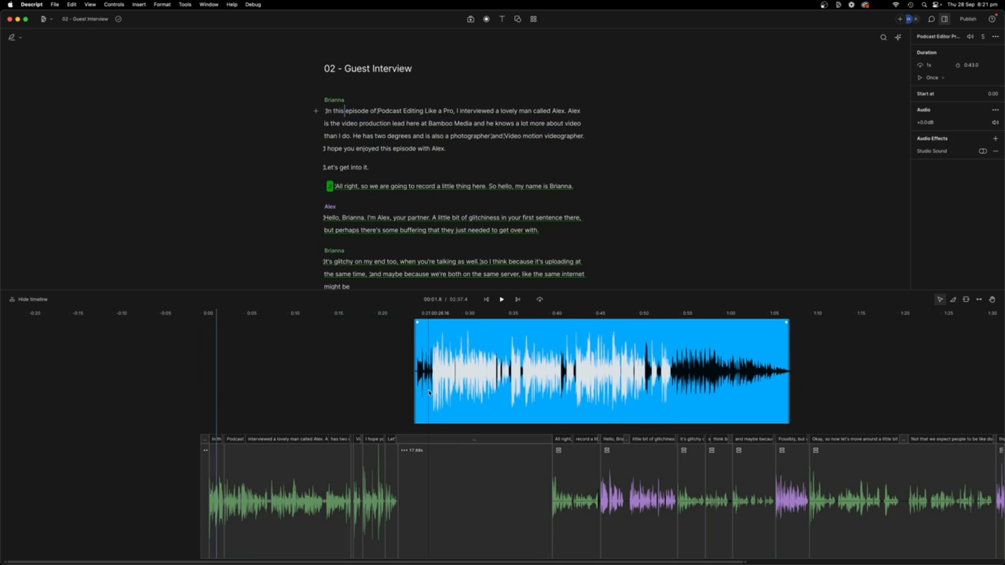
pyautogui.scroll(10, 429, 393)
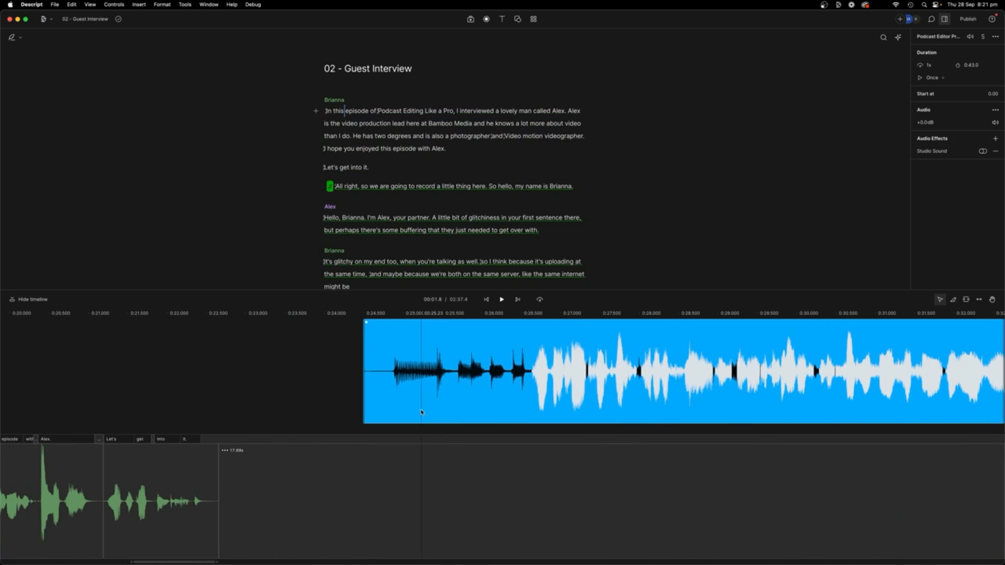
pyautogui.moveTo(337, 416); pyautogui.dragTo(258, 417)
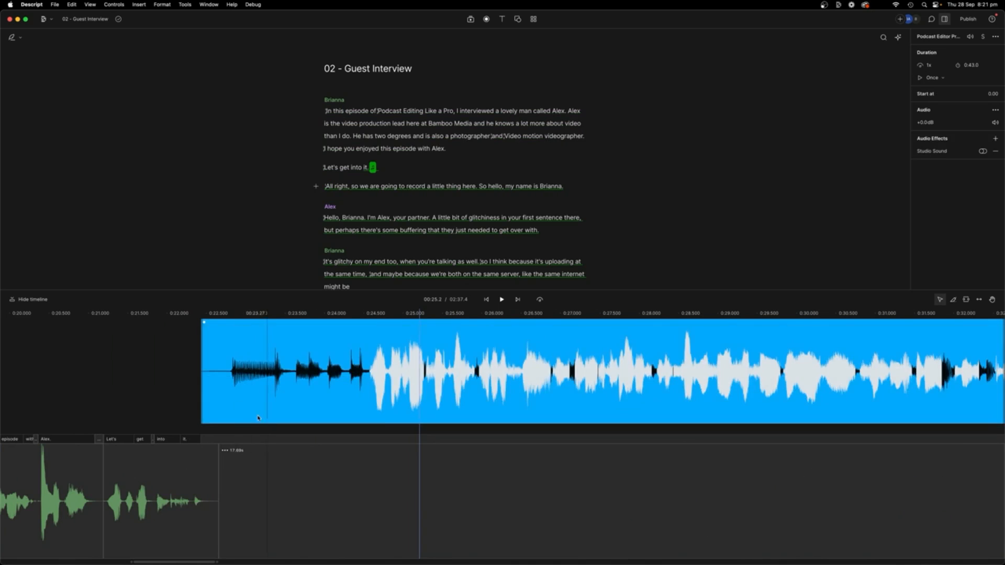
pyautogui.scroll(-3, 277, 431)
pyautogui.scroll(-5, 277, 431)
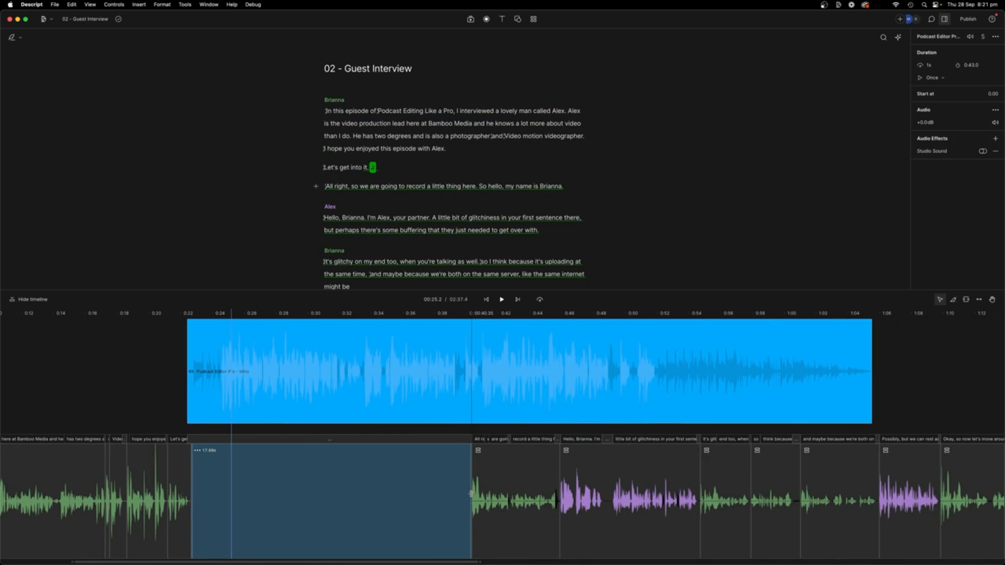
pyautogui.moveTo(471, 494); pyautogui.dragTo(794, 438)
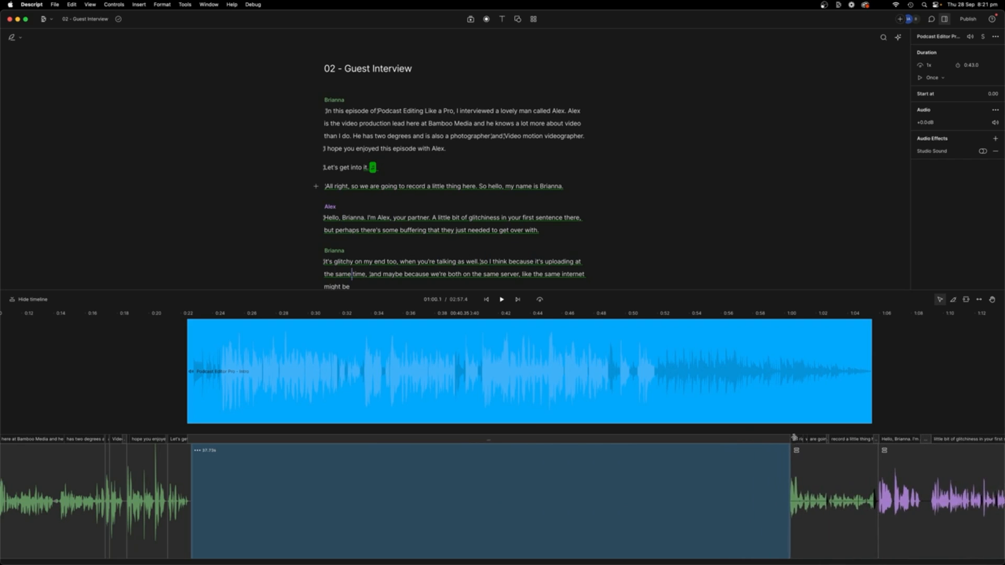
# Delete the one-second gap at the very start of the timeline.
pyautogui.click(486, 300)
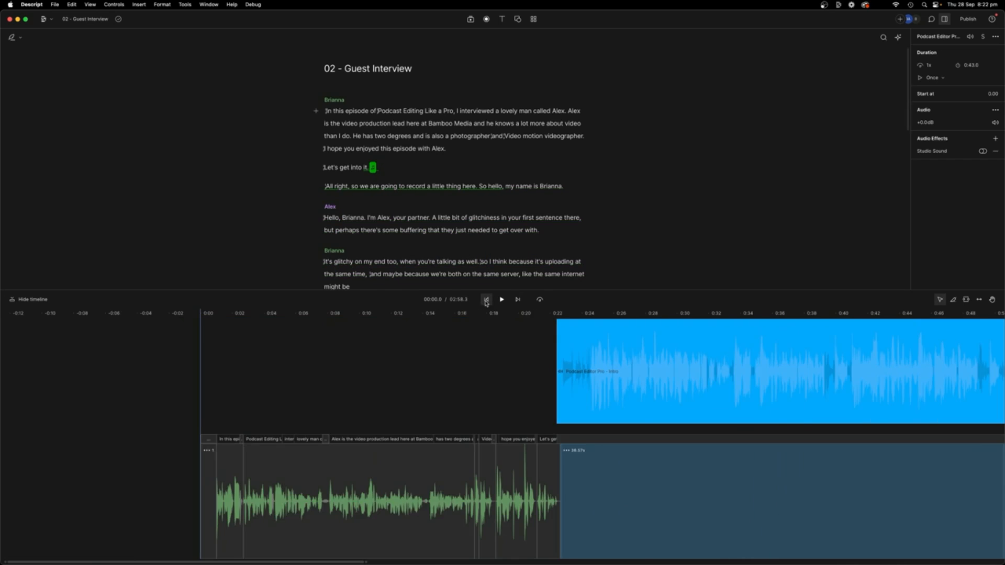
pyautogui.scroll(5, 197, 503)
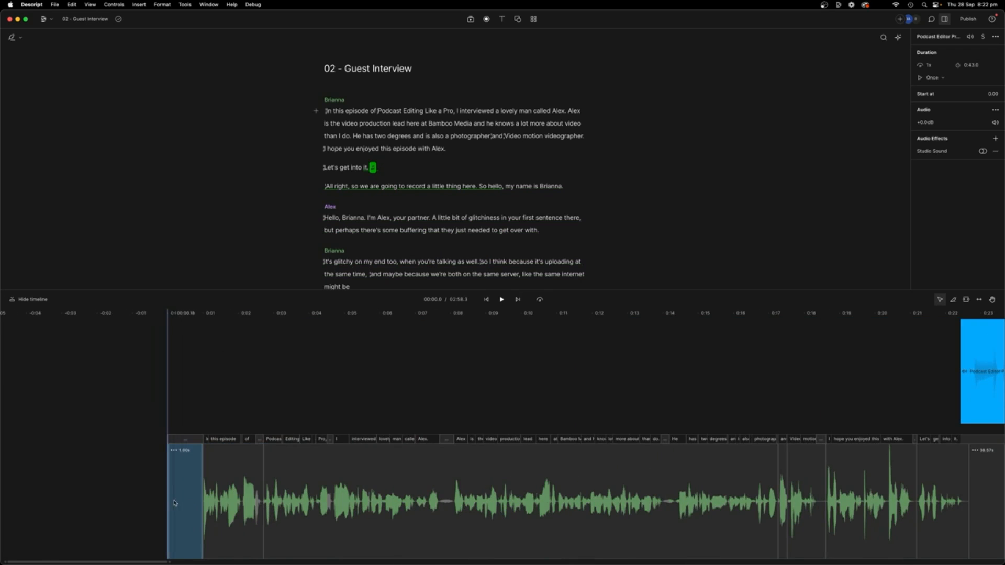
pyautogui.press('Delete')
pyautogui.click(236, 495)
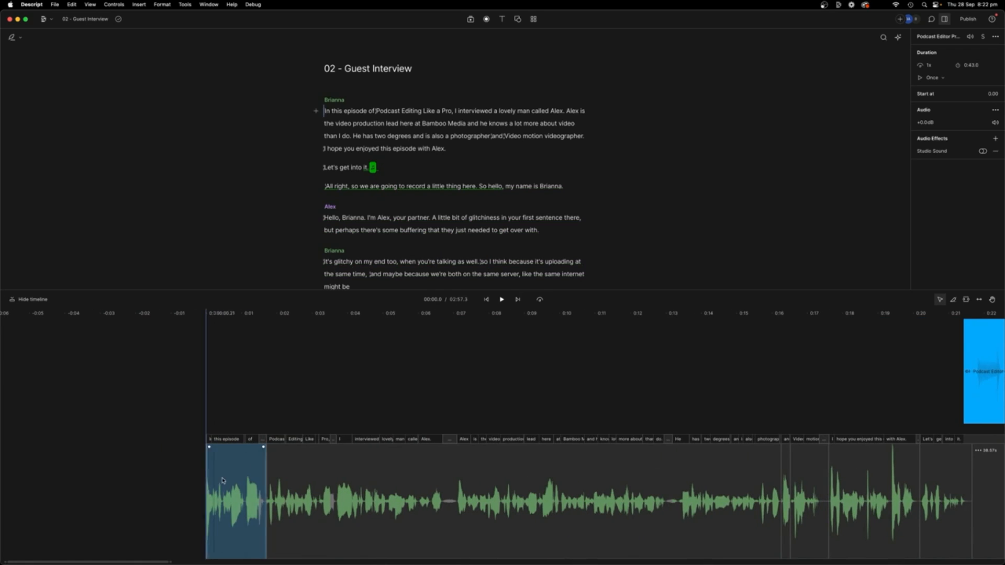
pyautogui.scroll(-3, 297, 492)
pyautogui.hscroll(3, 393, 495)
pyautogui.click(494, 365)
pyautogui.scroll(-2, 494, 365)
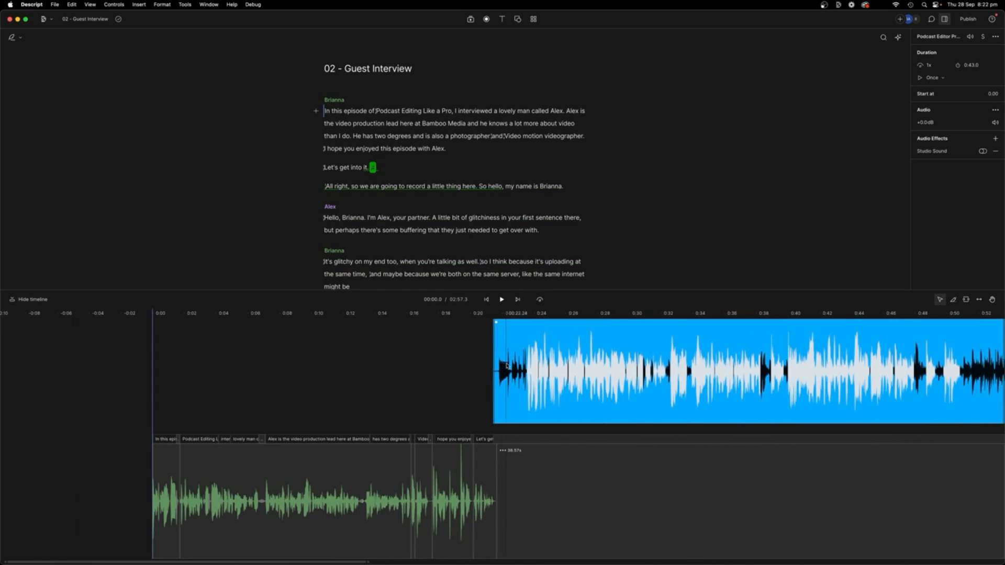
pyautogui.hscroll(5, 916, 492)
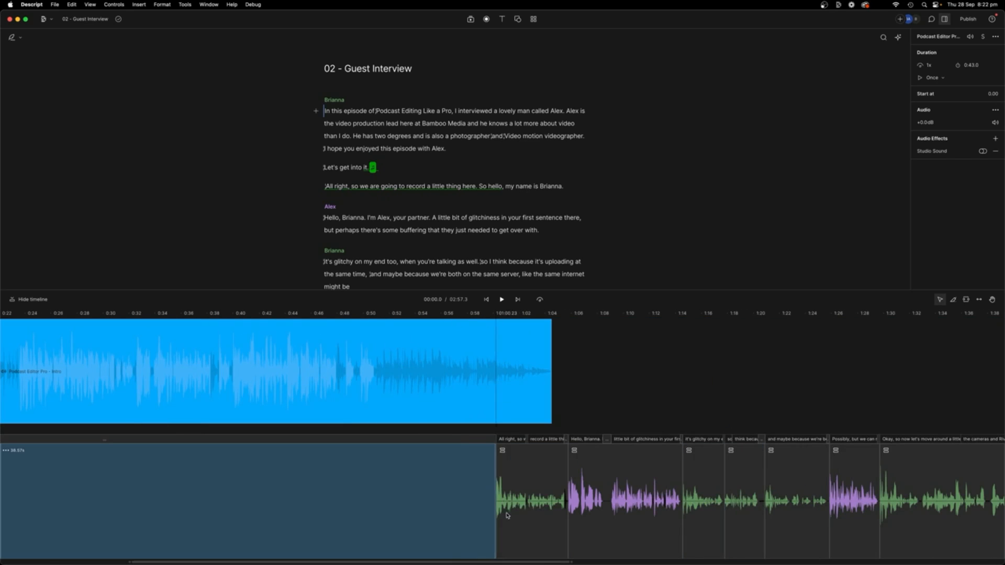
pyautogui.scroll(-3, 707, 486)
pyautogui.hscroll(-3, 469, 476)
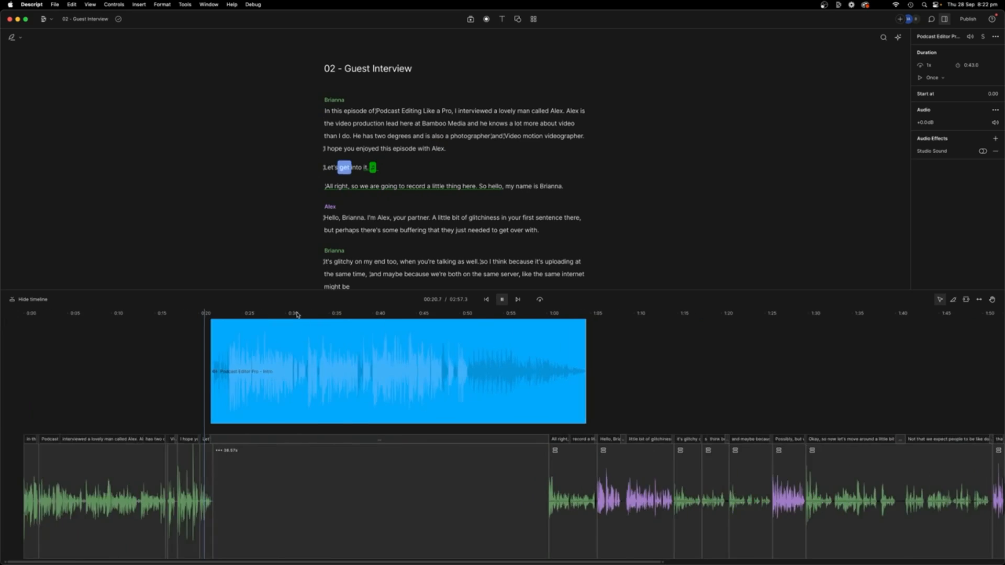
pyautogui.scroll(3, 330, 345)
pyautogui.hscroll(-3, 387, 363)
pyautogui.scroll(-2, 387, 363)
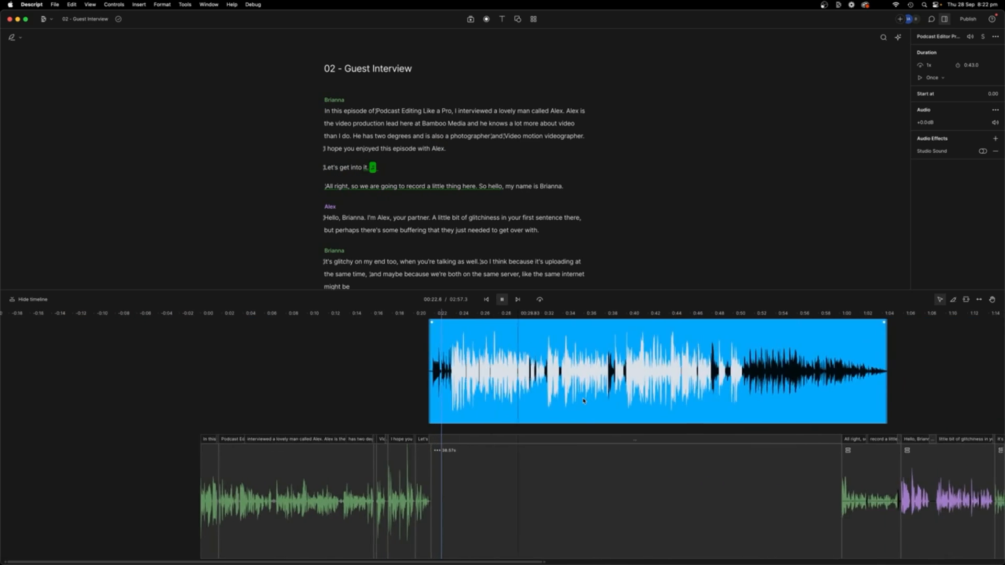
pyautogui.hscroll(8, 393, 354)
pyautogui.scroll(3, 426, 317)
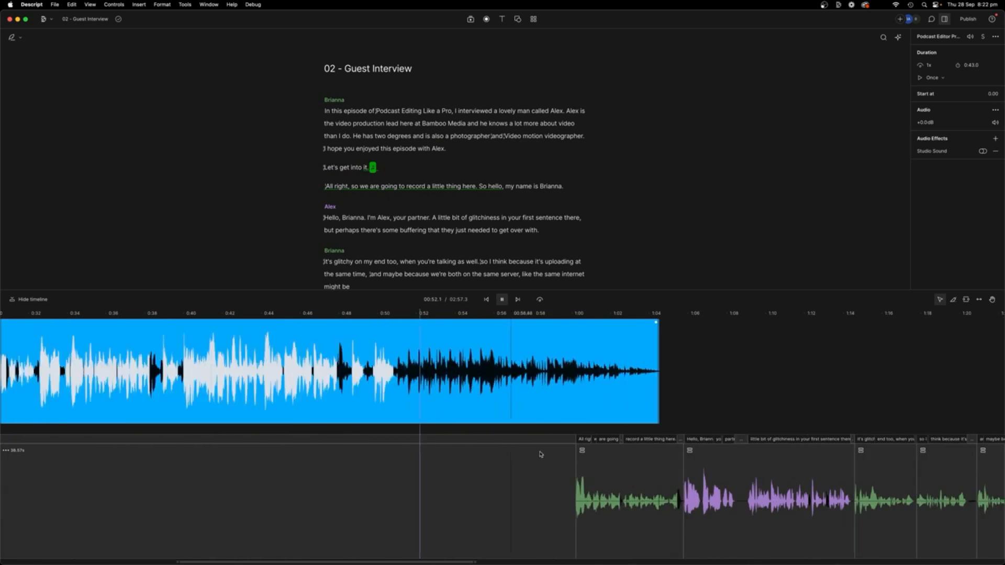
# Shorten the gap before the interview so the total runs 02:54.5.
pyautogui.click(574, 494)
pyautogui.moveTo(582, 495); pyautogui.dragTo(523, 498)
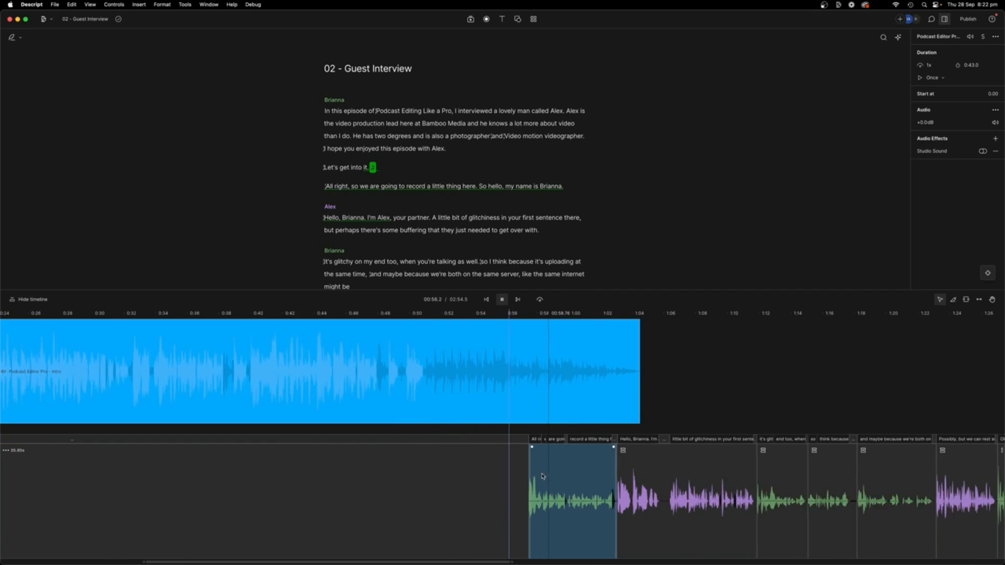
pyautogui.scroll(-3, 550, 473)
pyautogui.scroll(-2, 554, 472)
pyautogui.scroll(-2, 559, 469)
pyautogui.scroll(-2, 562, 468)
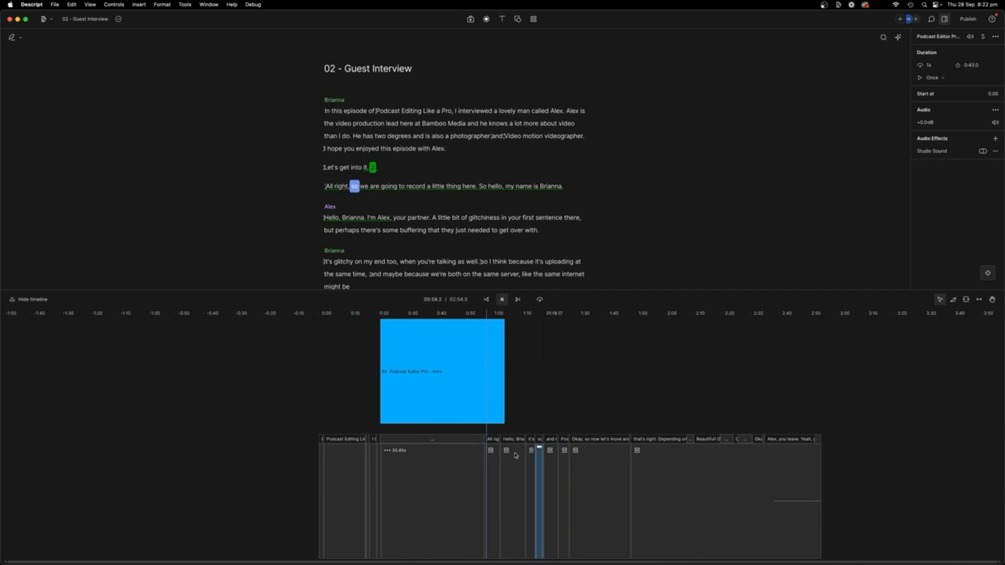
pyautogui.press('space')
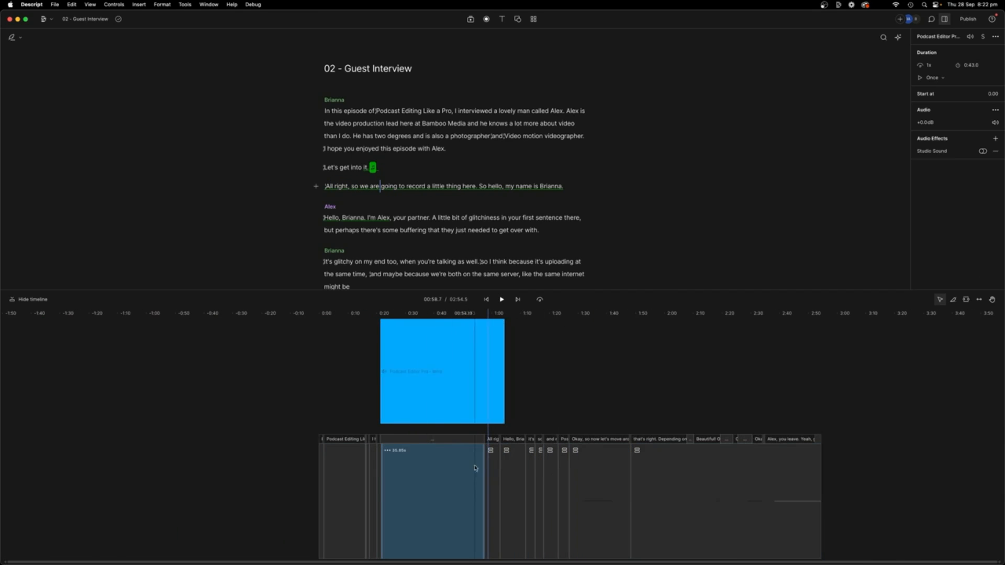
pyautogui.scroll(2, 456, 471)
pyautogui.scroll(2, 424, 433)
pyautogui.scroll(1, 396, 393)
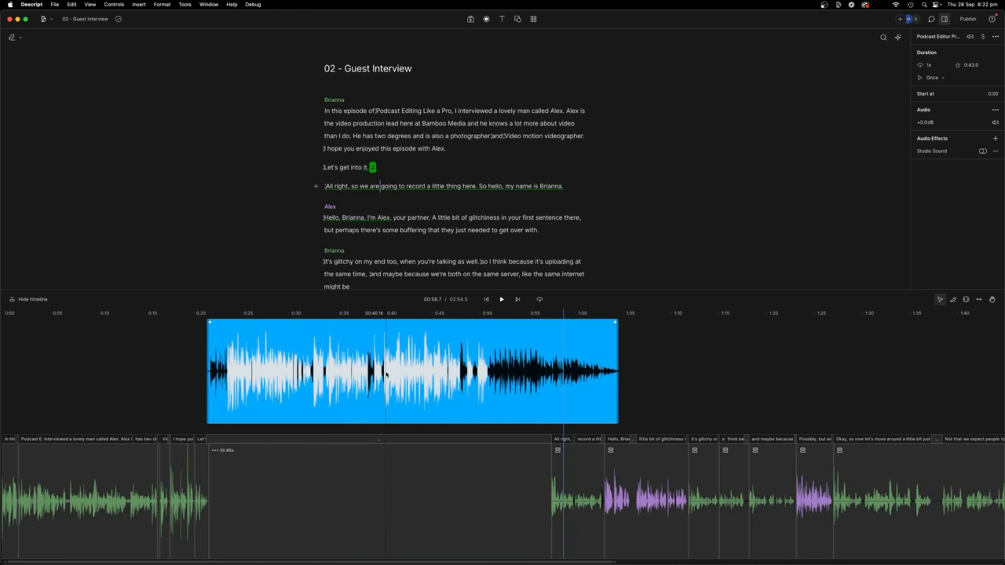
pyautogui.hscroll(-5, 368, 385)
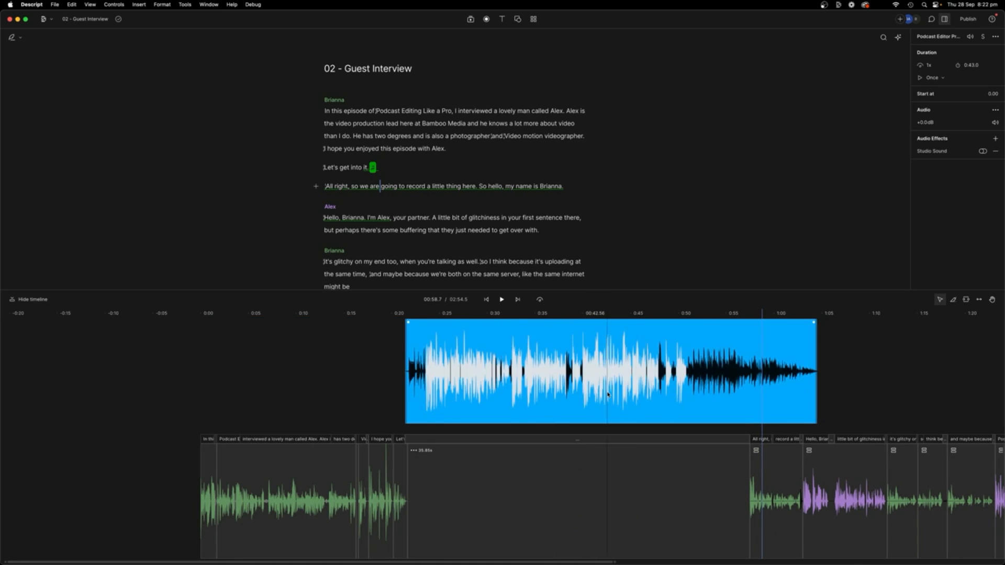
pyautogui.click(233, 514)
pyautogui.scroll(-5, 463, 392)
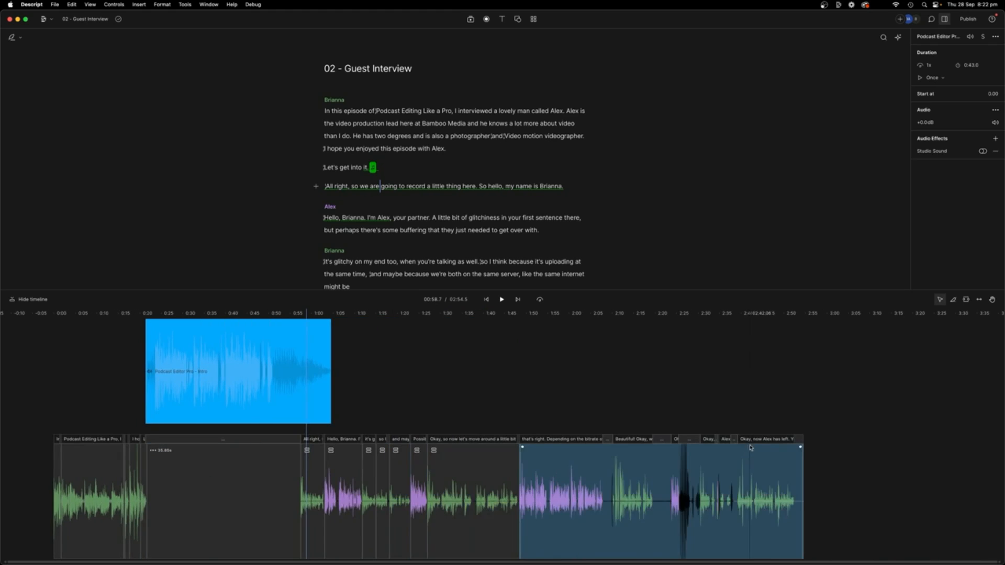
pyautogui.hscroll(10, 783, 400)
pyautogui.hscroll(2, 784, 400)
# Insert a gap clip after the final 'session for all' line and extend it to about 26 seconds.
pyautogui.click(744, 370)
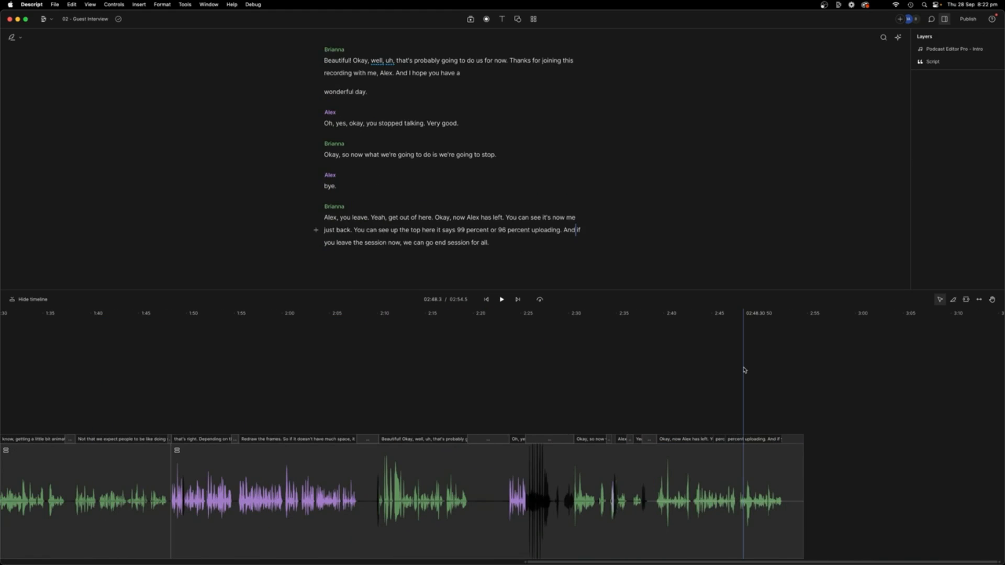
pyautogui.scroll(3, 746, 374)
pyautogui.click(752, 377)
pyautogui.scroll(3, 753, 380)
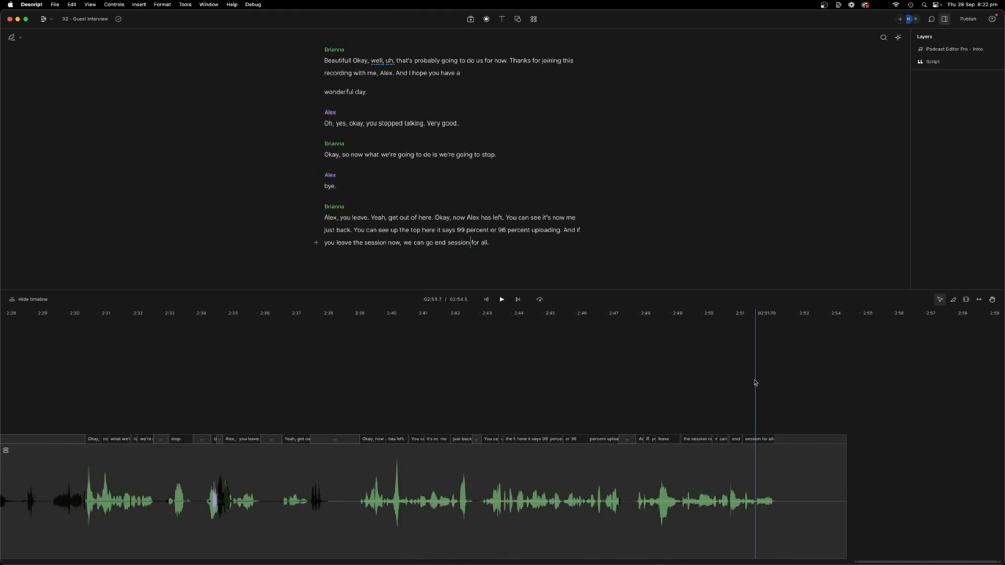
pyautogui.hscroll(1, 755, 383)
pyautogui.click(747, 466)
pyautogui.rightClick(747, 466)
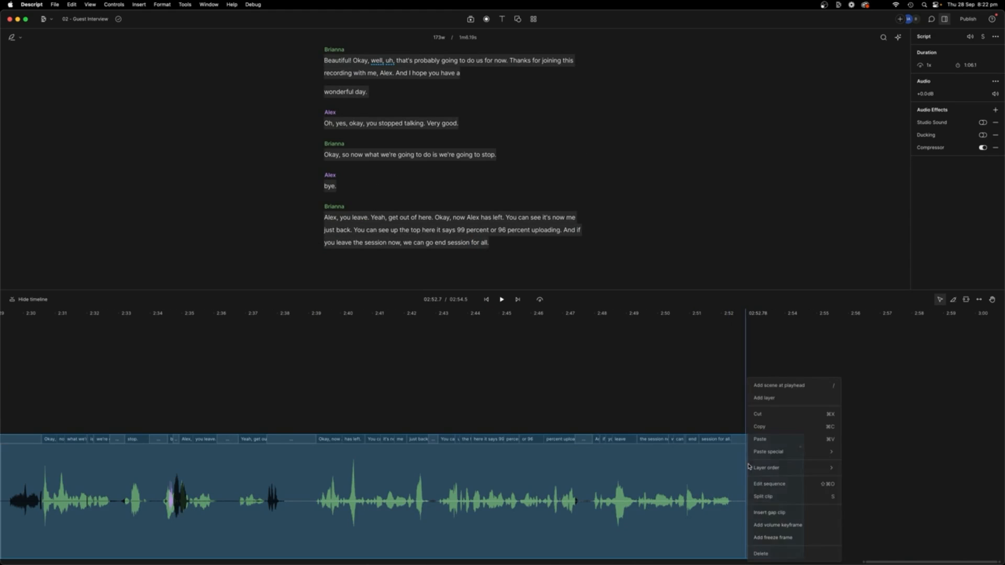
pyautogui.click(783, 513)
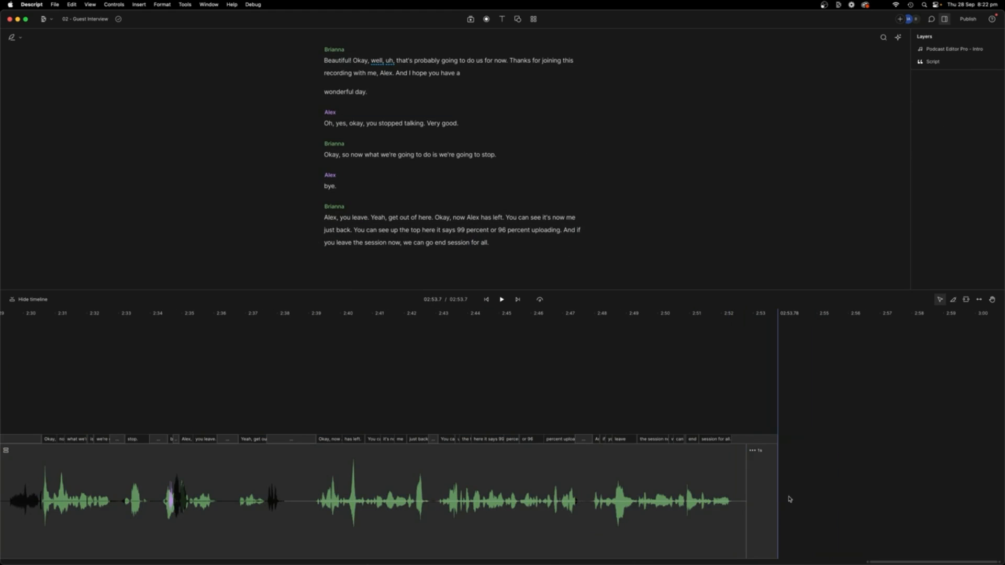
pyautogui.moveTo(789, 500); pyautogui.dragTo(1004, 445)
pyautogui.scroll(-5, 825, 466)
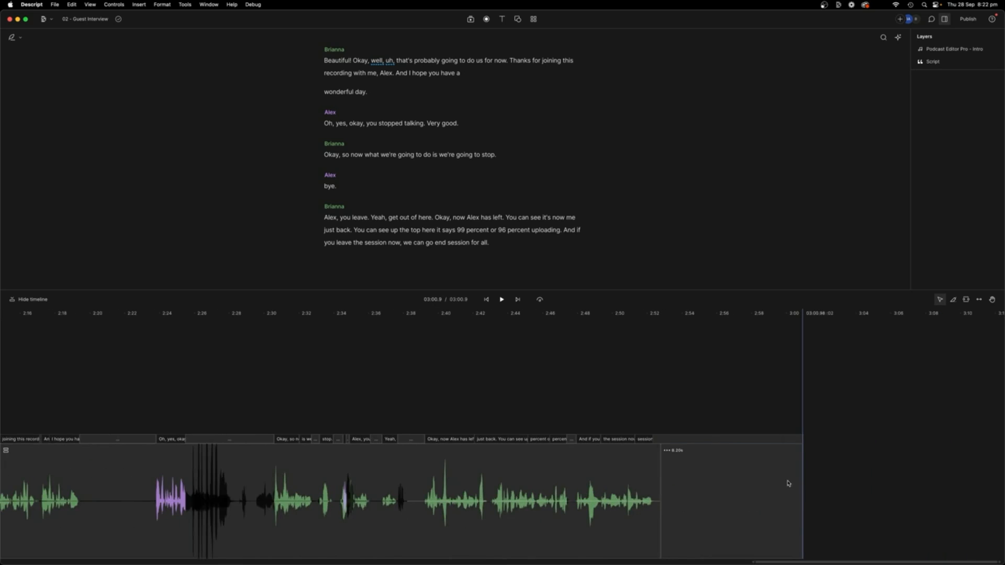
pyautogui.moveTo(796, 507); pyautogui.dragTo(1004, 503)
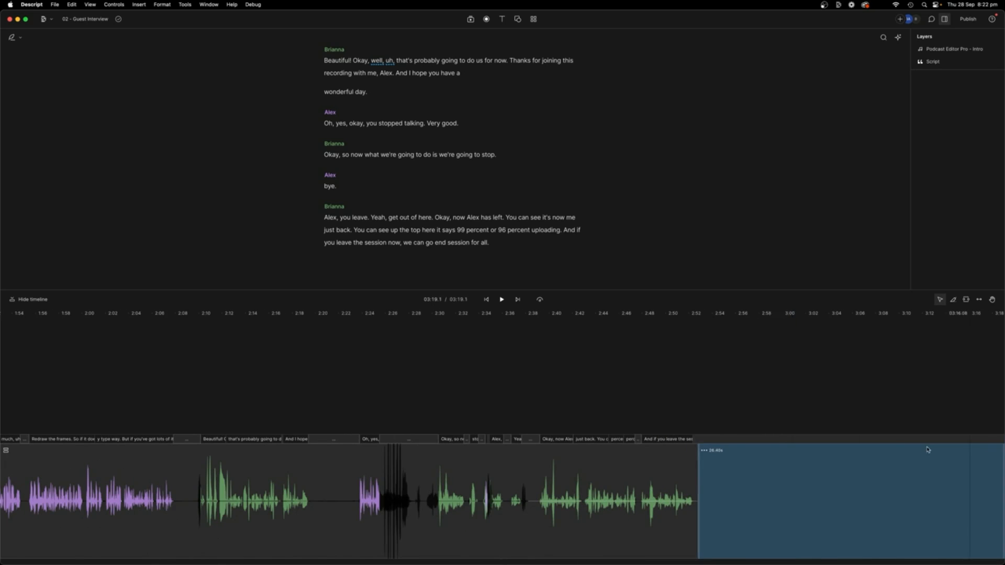
pyautogui.scroll(-5, 942, 503)
# Place the outro music clip at the interview's end around 2:22, overlapping the closing lines.
pyautogui.click(540, 23)
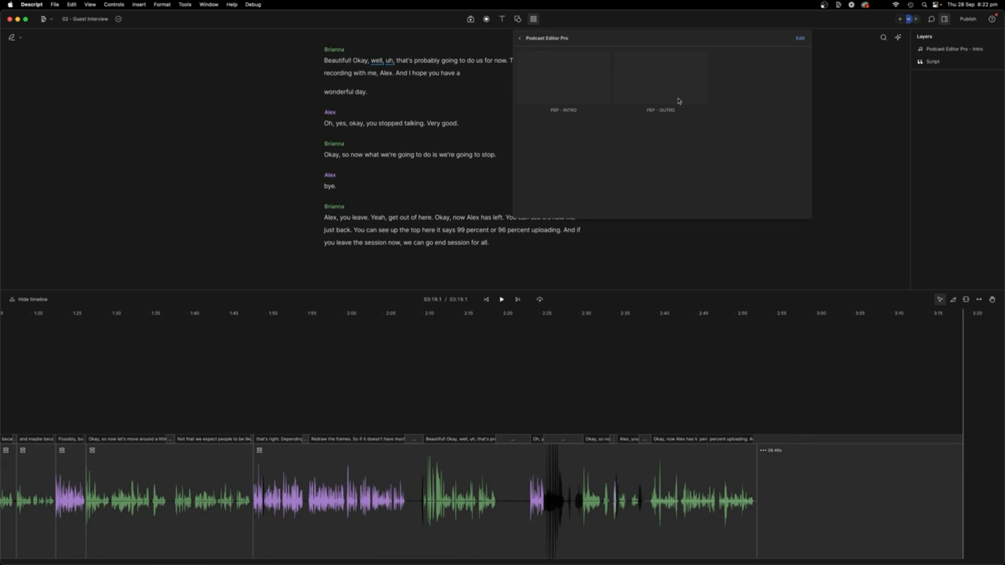
pyautogui.click(756, 397)
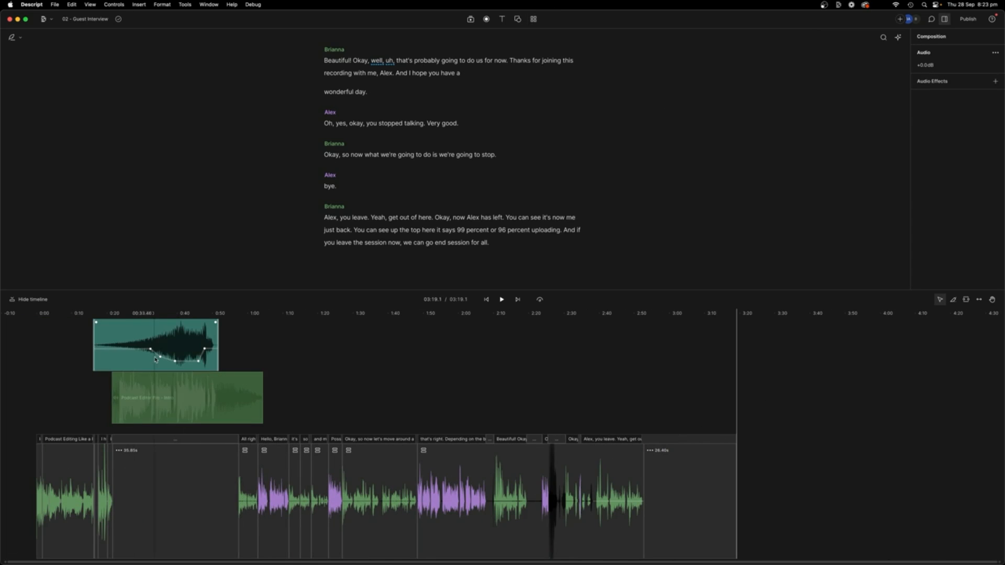
pyautogui.click(141, 335)
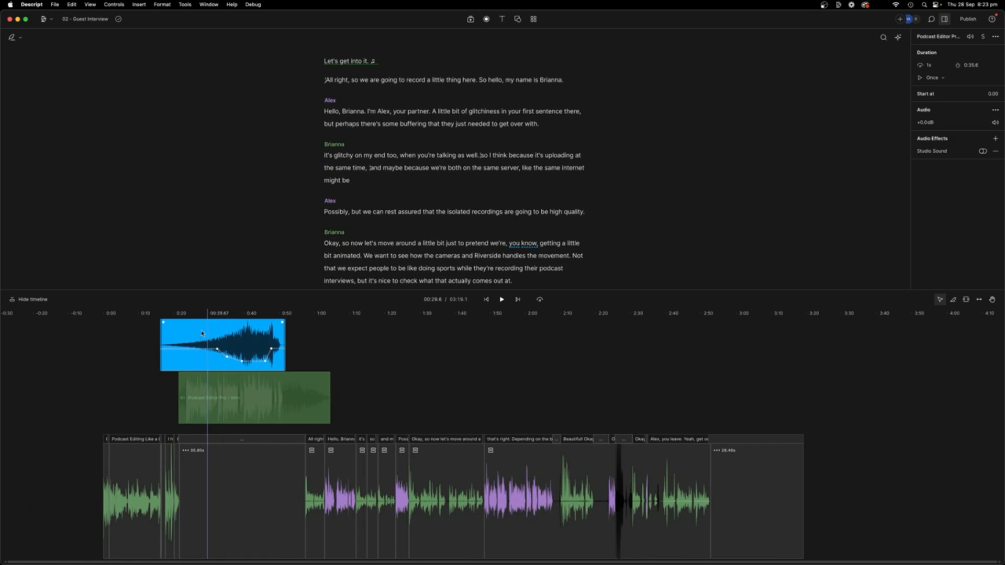
pyautogui.moveTo(512, 343); pyautogui.dragTo(722, 390)
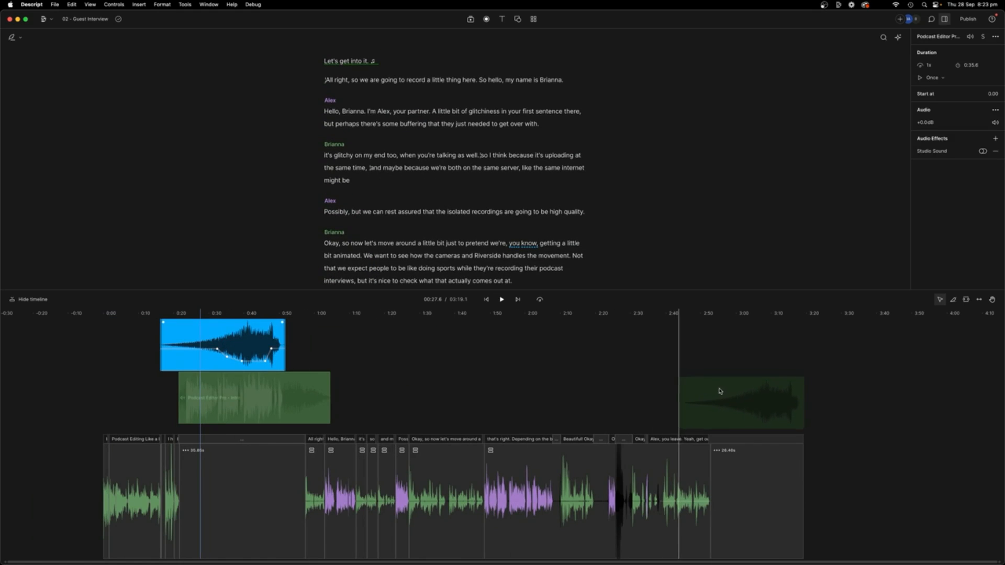
pyautogui.scroll(5, 720, 390)
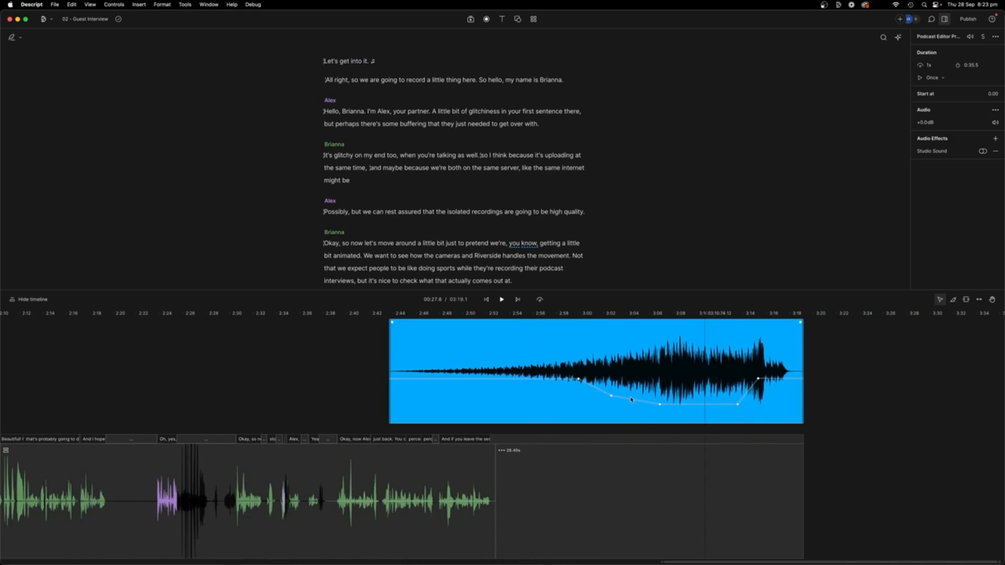
pyautogui.scroll(3, 632, 399)
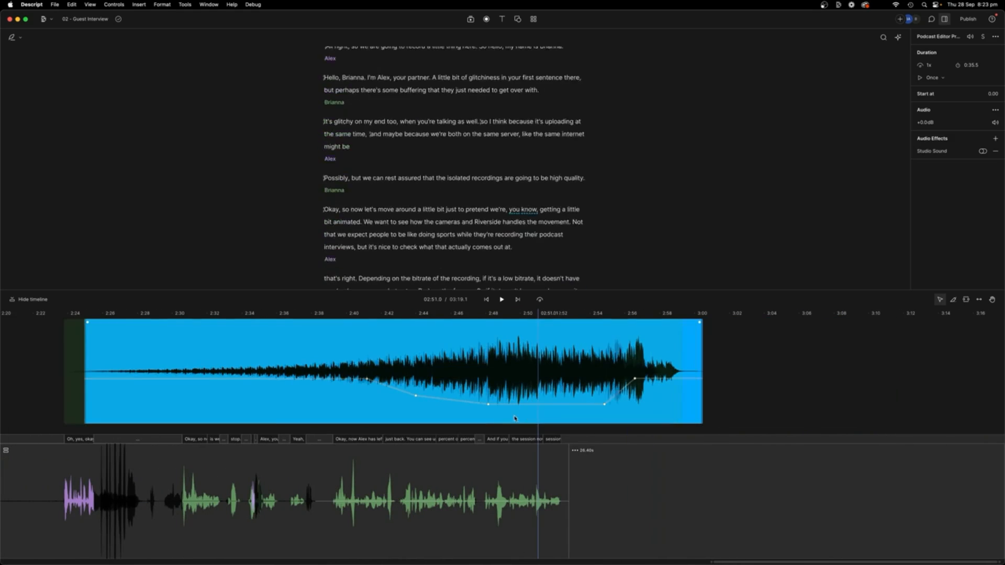
pyautogui.moveTo(514, 418); pyautogui.dragTo(470, 418)
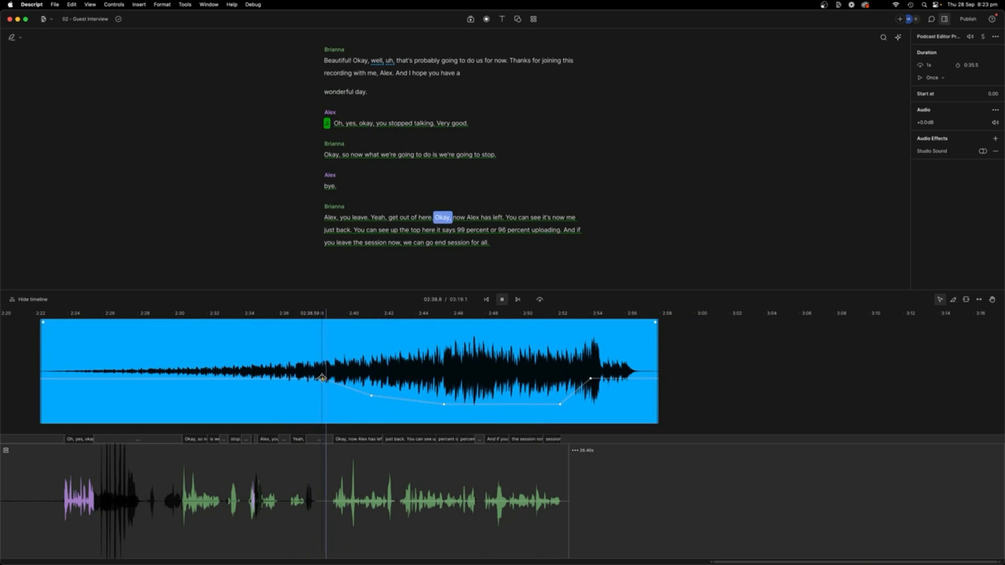
# Trim the interview clip's right edge so it ends after "Yeah, get out of here.".
pyautogui.click(371, 469)
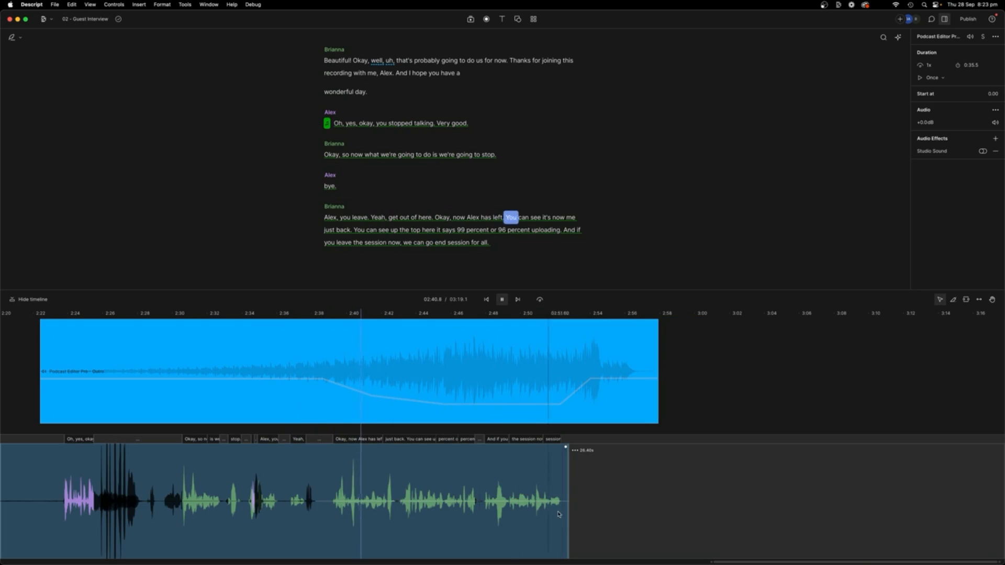
pyautogui.click(573, 501)
pyautogui.click(569, 499)
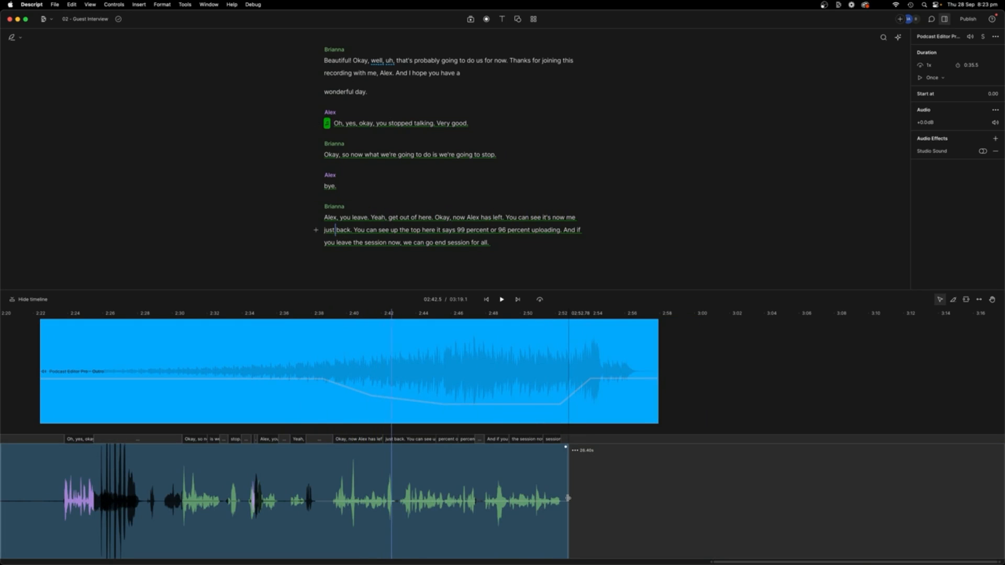
pyautogui.moveTo(569, 497); pyautogui.dragTo(335, 510)
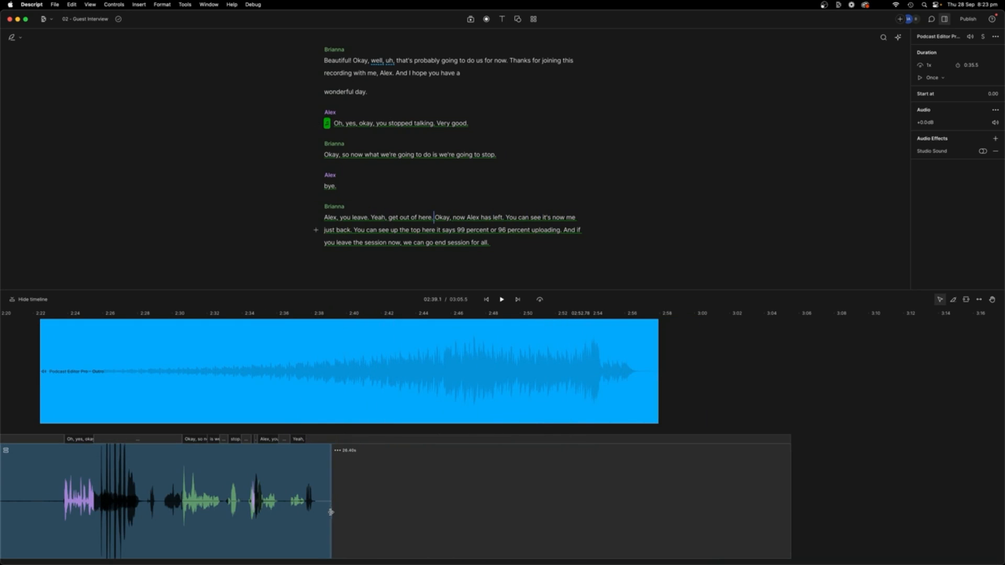
pyautogui.click(411, 480)
pyautogui.hscroll(-10, 772, 399)
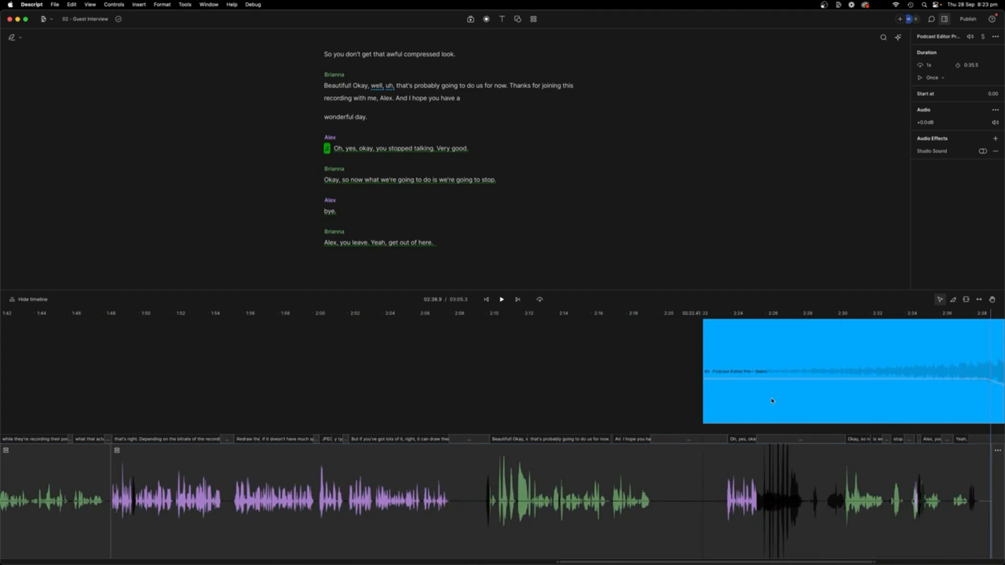
pyautogui.hscroll(7, 848, 422)
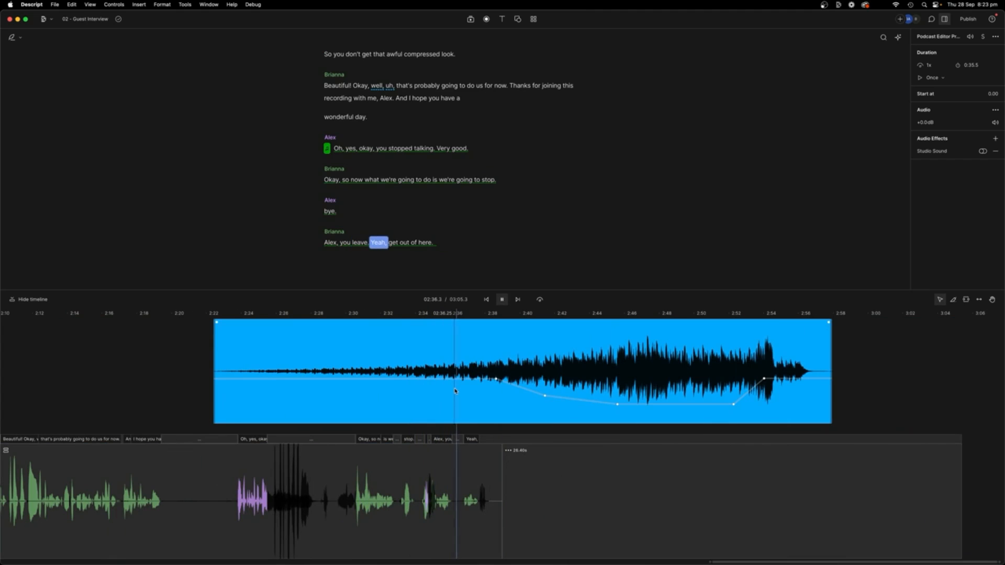
pyautogui.scroll(5, 455, 390)
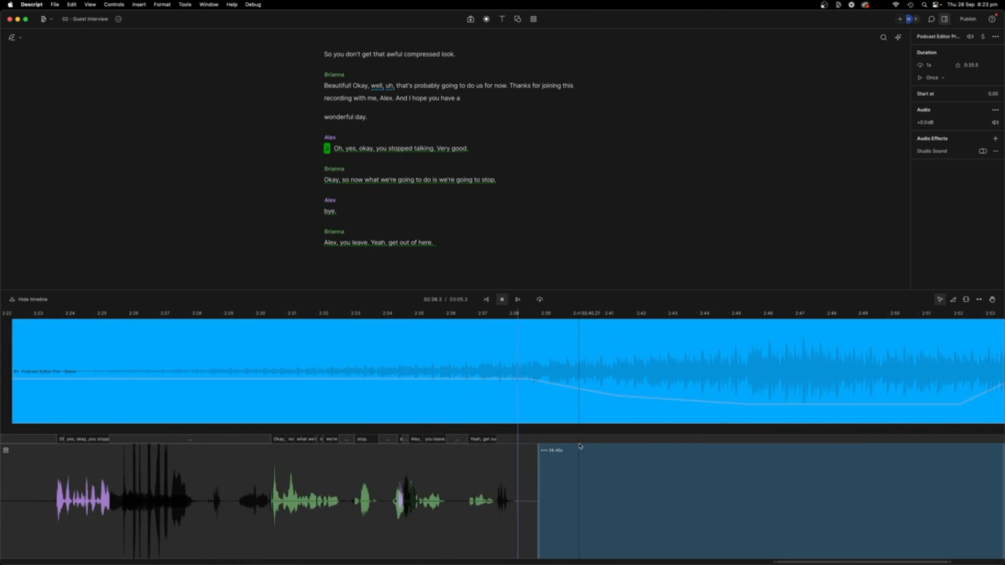
pyautogui.scroll(-7, 549, 417)
pyautogui.hscroll(5, 519, 417)
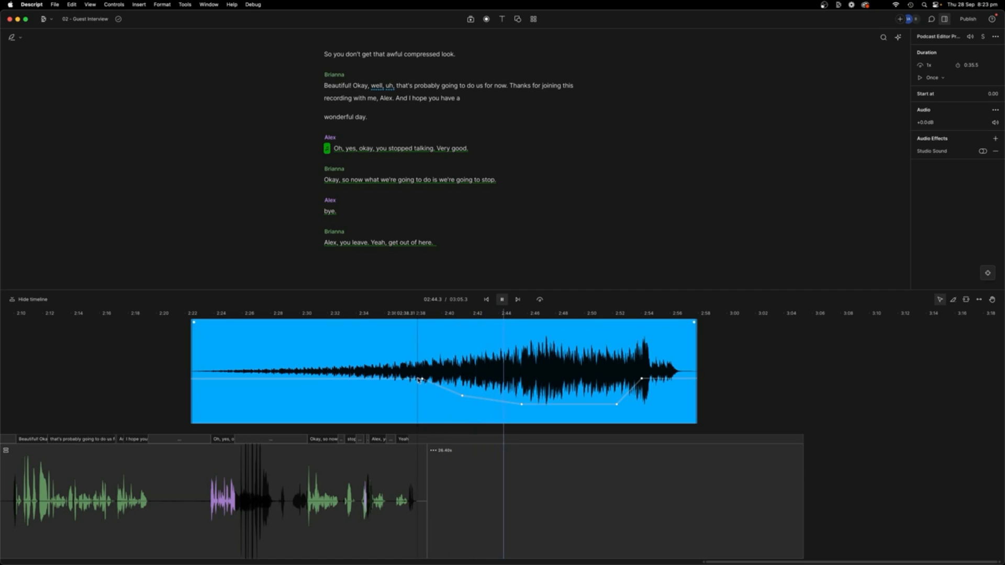
# Deepen the outro music's volume dip with an extra keyframe and nudge the clip into place.
pyautogui.moveTo(423, 379); pyautogui.dragTo(375, 398)
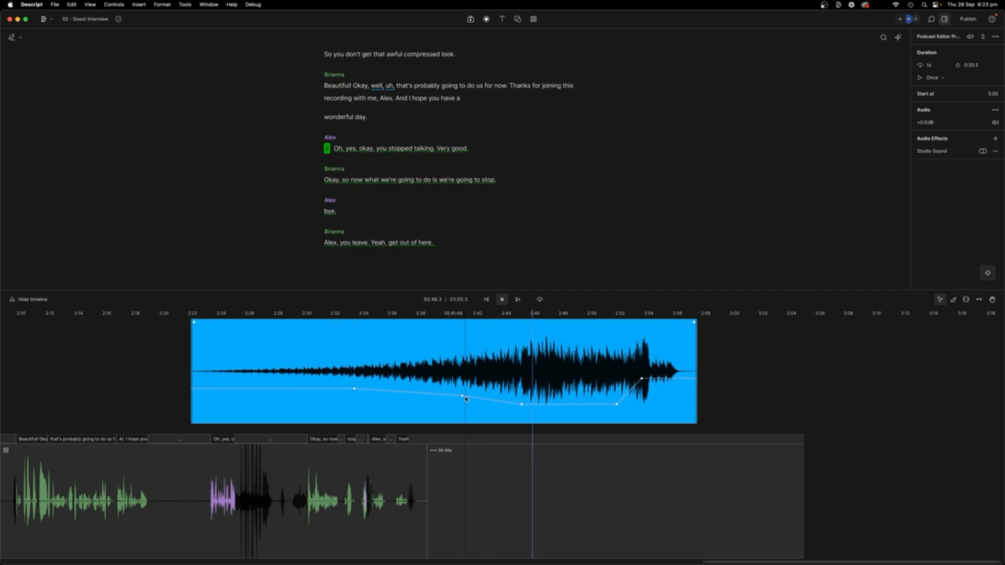
pyautogui.moveTo(463, 397); pyautogui.dragTo(417, 406)
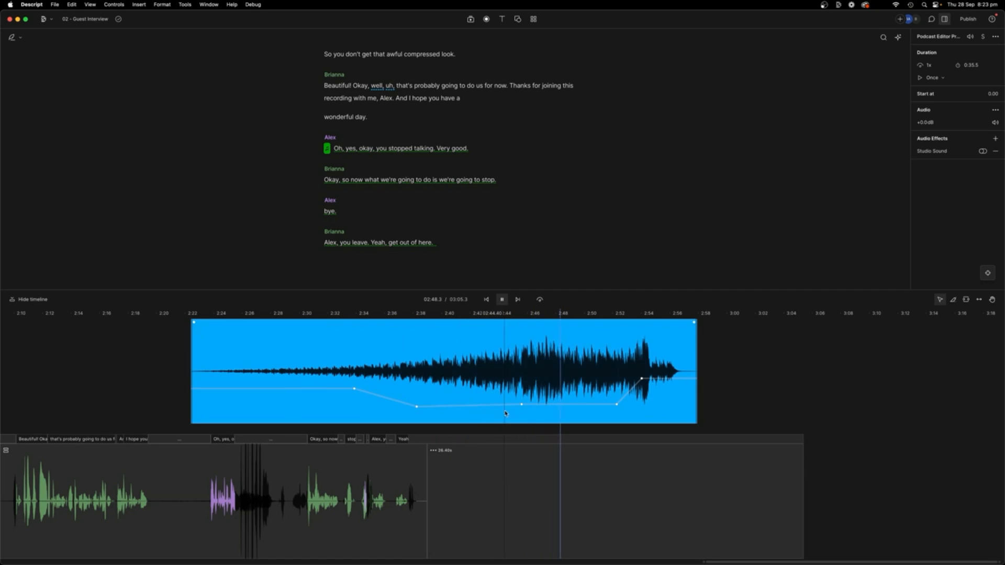
pyautogui.moveTo(521, 404); pyautogui.dragTo(521, 410)
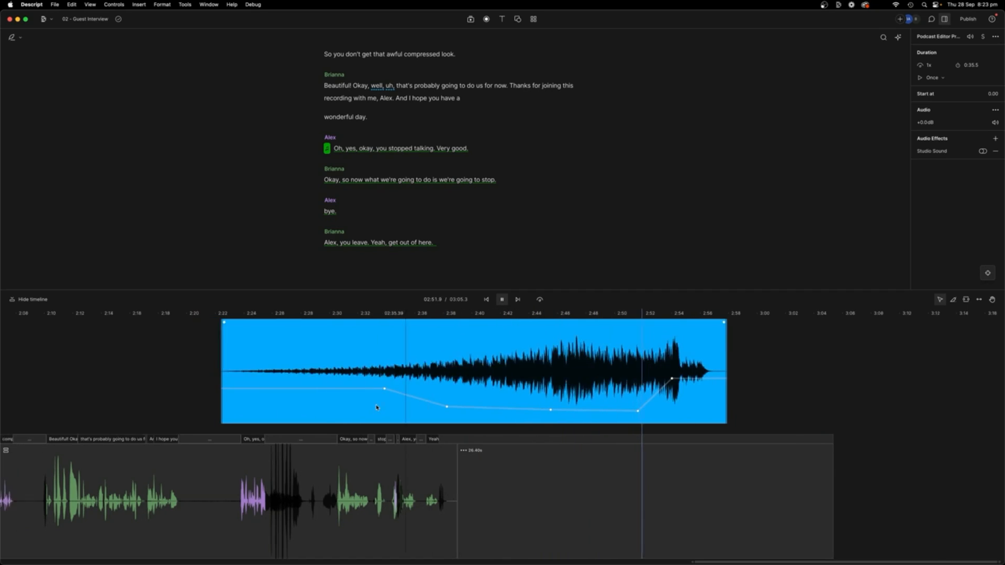
pyautogui.scroll(-3, 551, 385)
pyautogui.moveTo(564, 382); pyautogui.dragTo(440, 383)
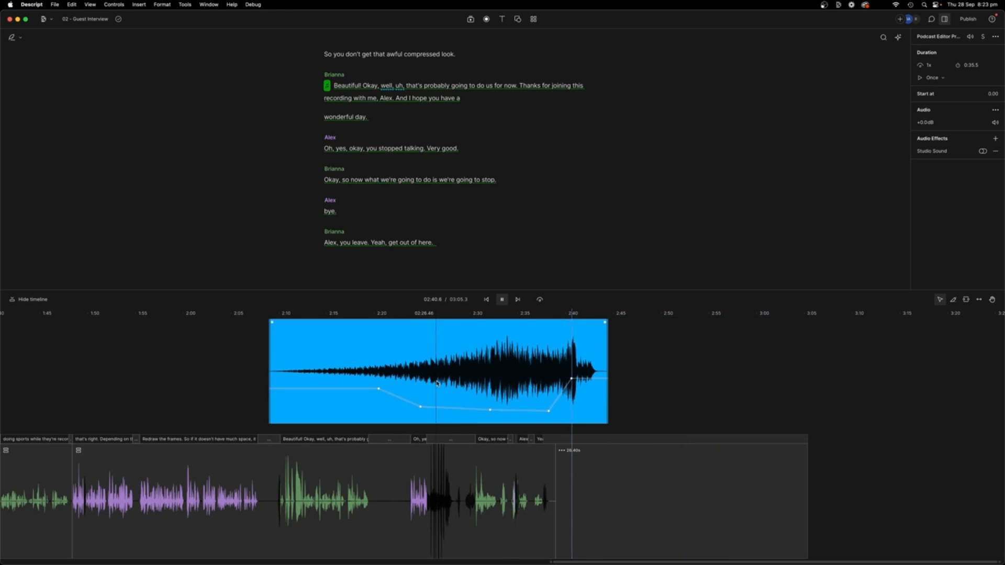
pyautogui.moveTo(437, 384); pyautogui.dragTo(451, 379)
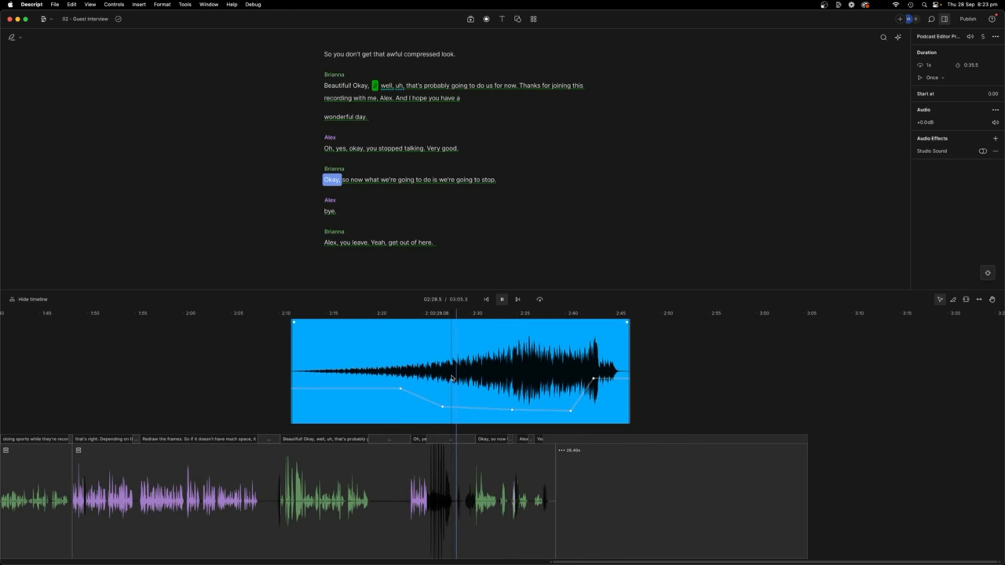
pyautogui.scroll(3, 452, 379)
# Remove the trailing gap so the project runs 02:46.1 and make the music swell back sooner.
pyautogui.click(515, 453)
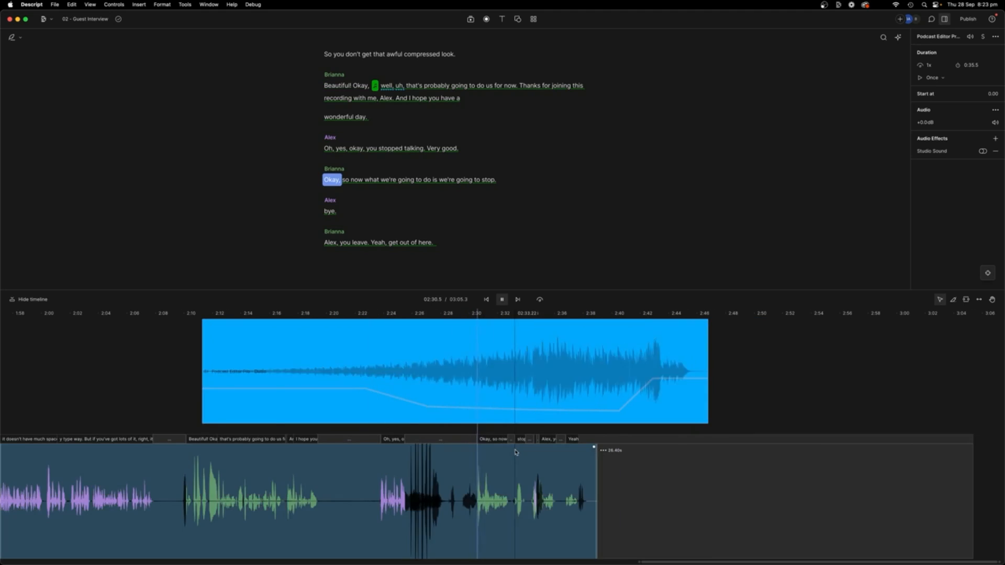
pyautogui.scroll(-2, 516, 453)
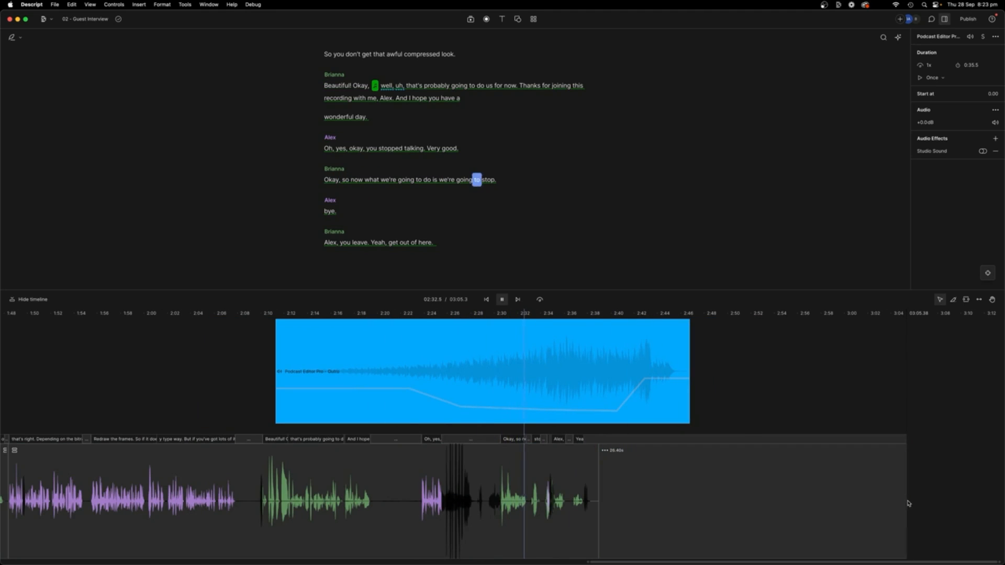
pyautogui.moveTo(908, 503); pyautogui.dragTo(682, 496)
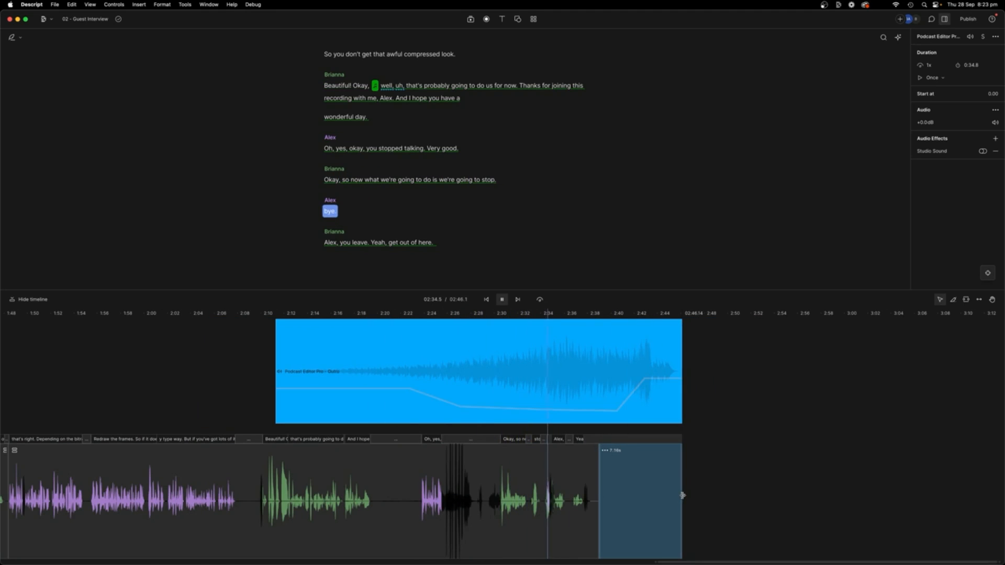
pyautogui.click(651, 410)
pyautogui.scroll(2, 604, 412)
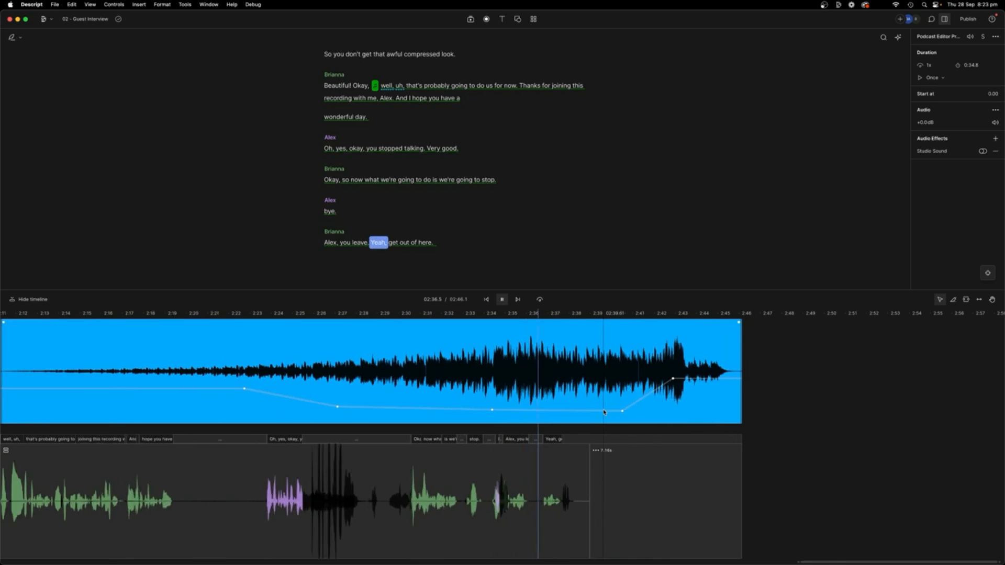
pyautogui.scroll(1, 603, 412)
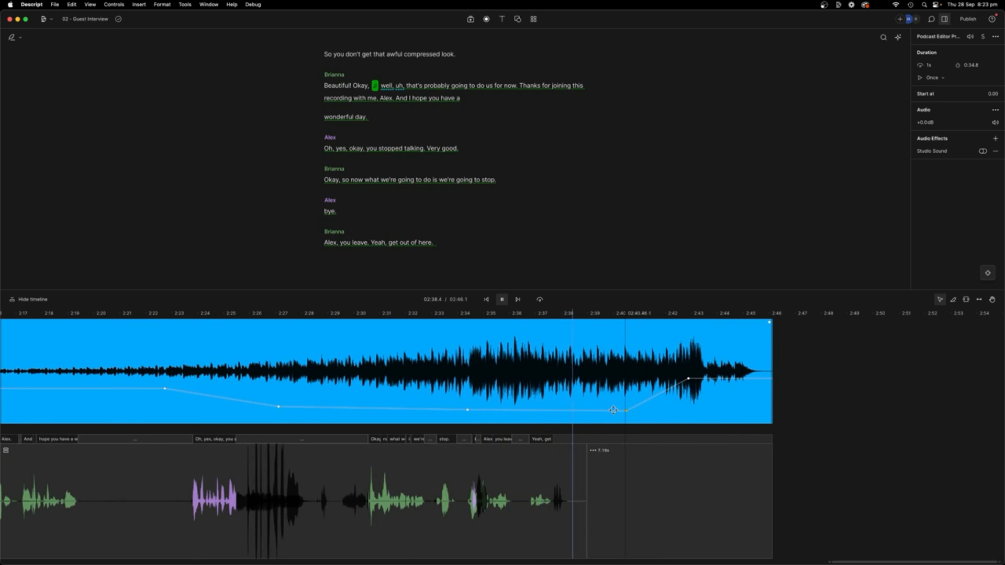
pyautogui.moveTo(614, 411); pyautogui.dragTo(569, 410)
pyautogui.hscroll(-2, 655, 413)
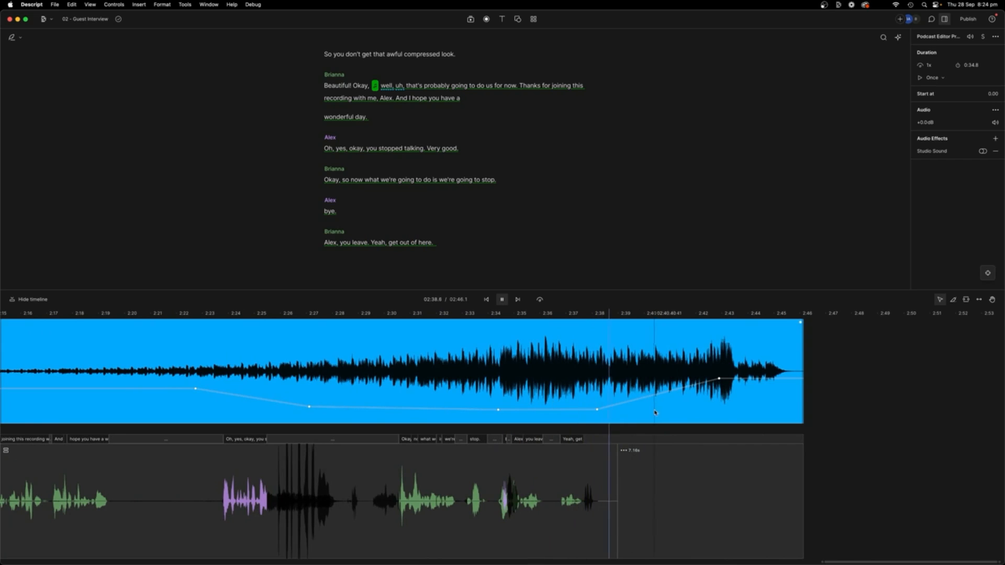
pyautogui.scroll(-2, 656, 412)
pyautogui.scroll(-2, 675, 420)
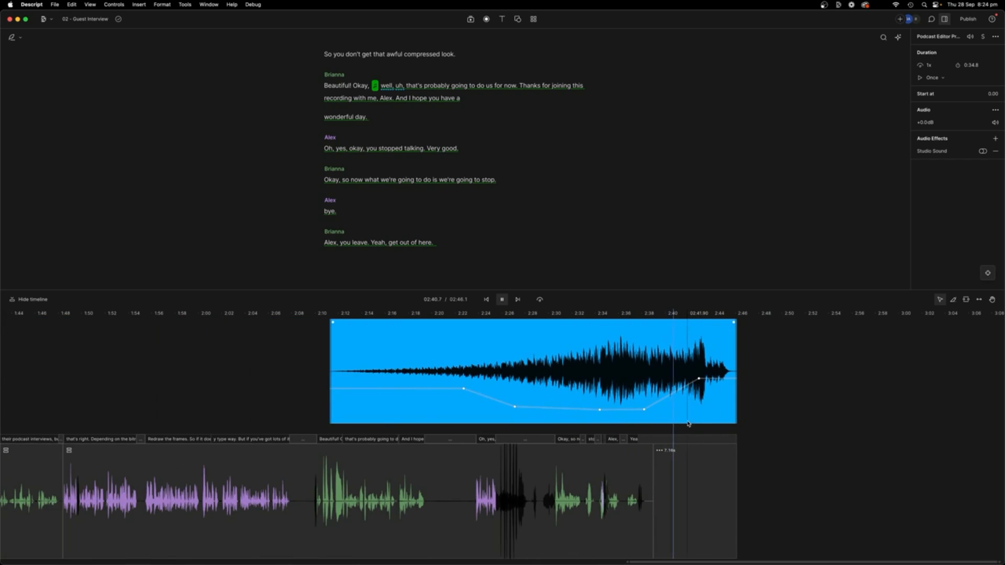
pyautogui.scroll(-2, 688, 422)
pyautogui.scroll(-2, 689, 413)
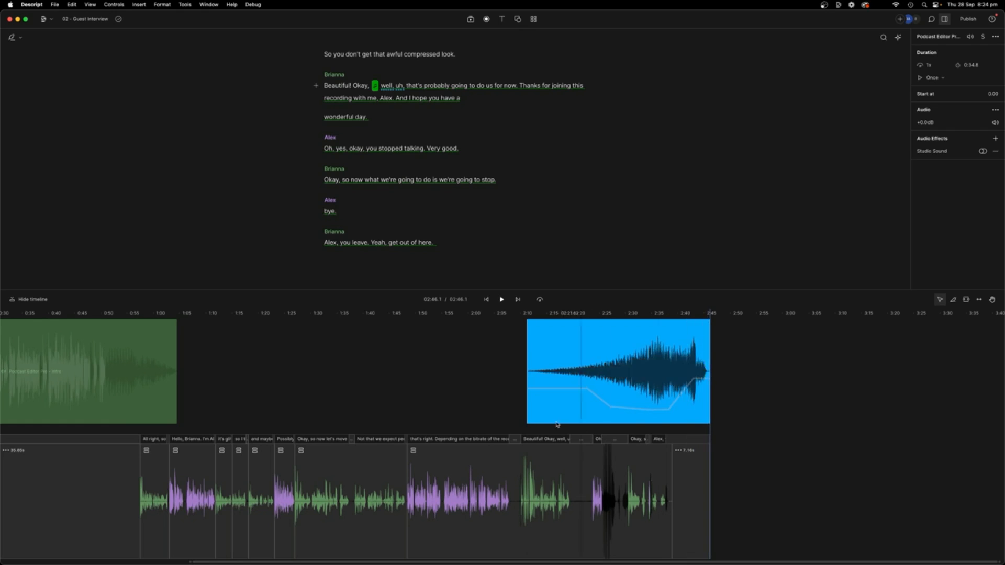
pyautogui.scroll(-2, 506, 417)
pyautogui.hscroll(-4, 488, 408)
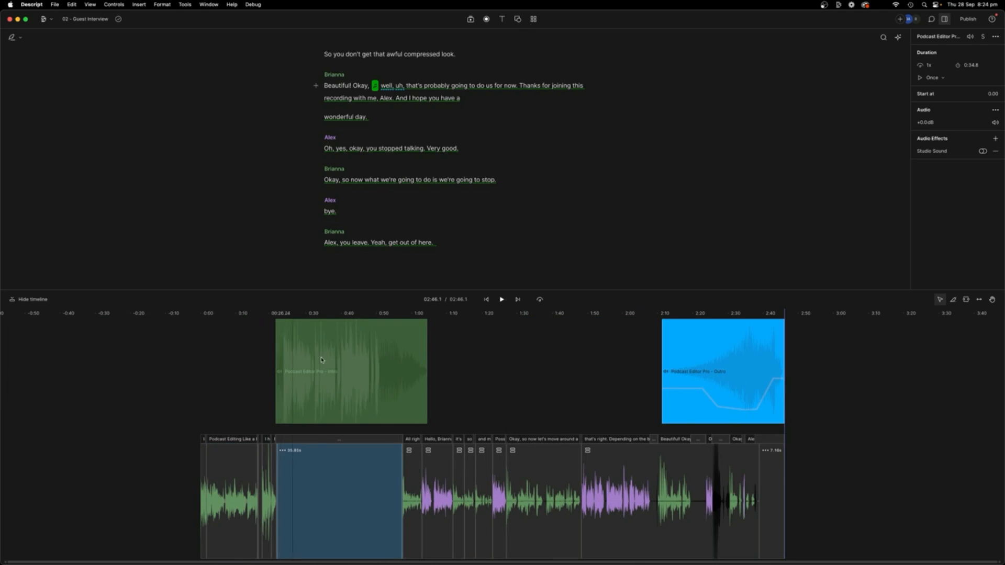
pyautogui.click(293, 360)
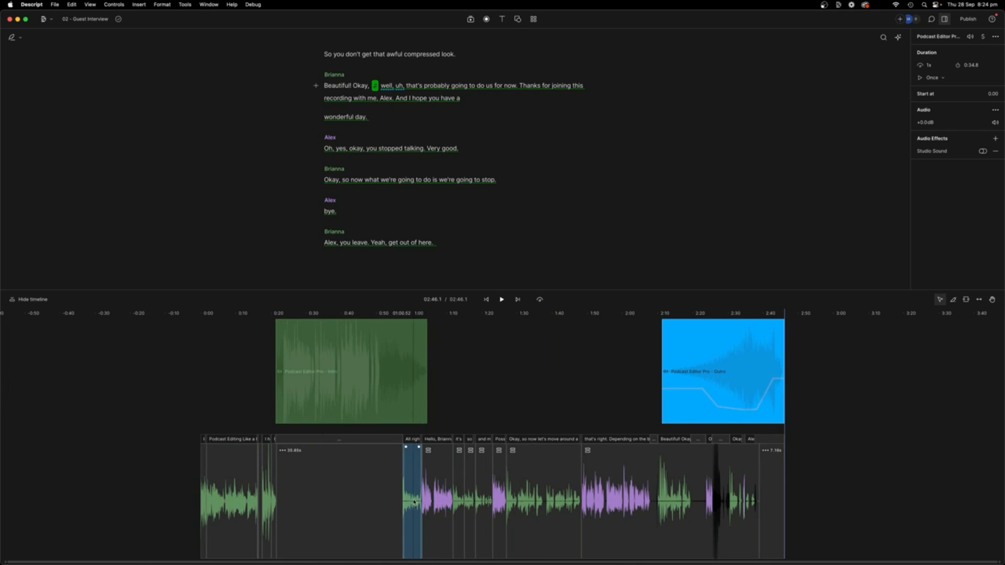
pyautogui.click(748, 391)
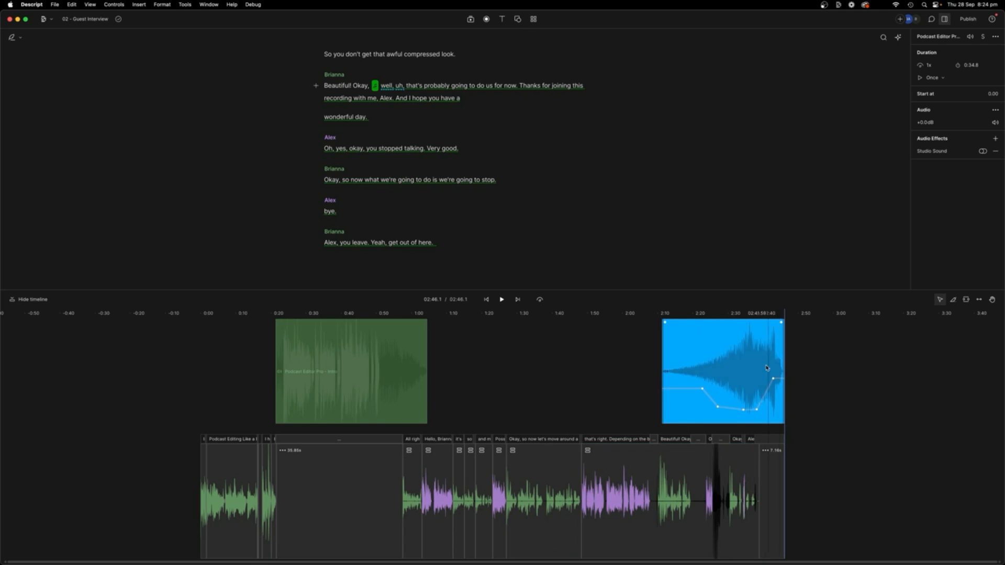
pyautogui.click(530, 384)
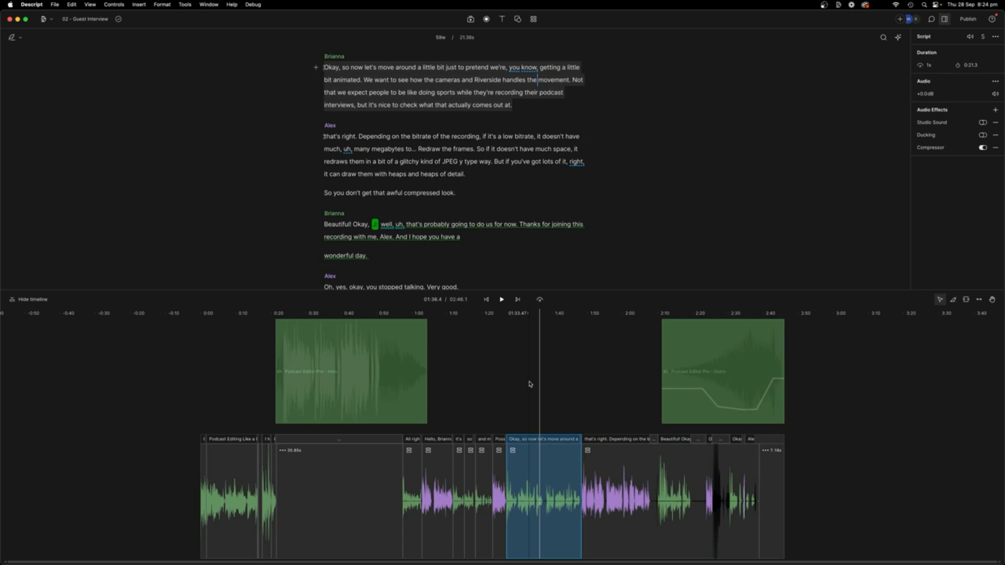